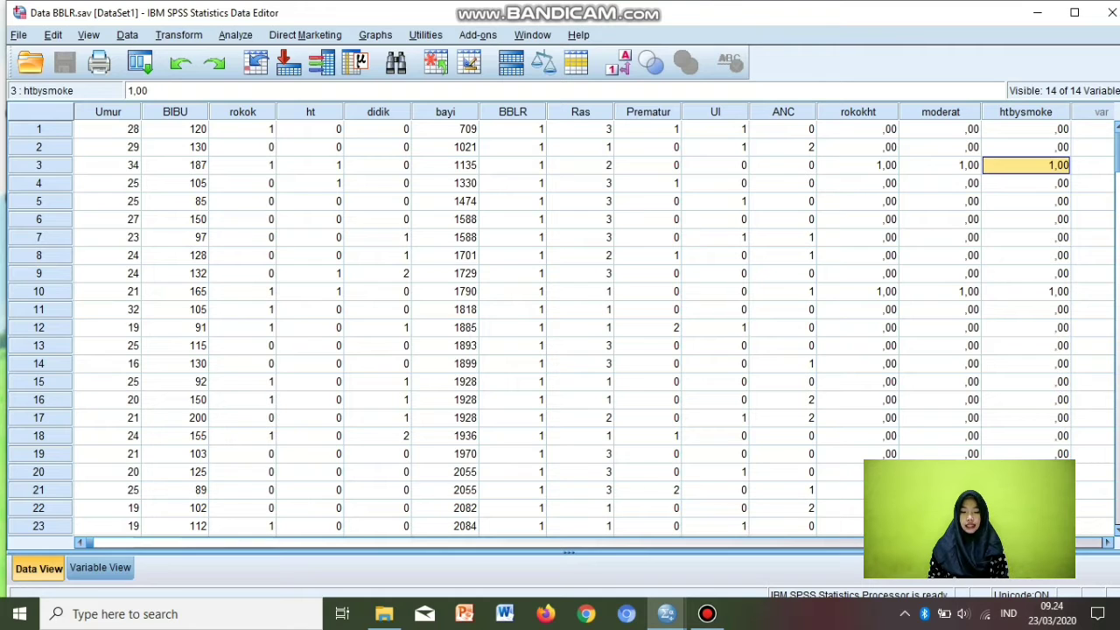
Step: Open a binary logistic regression and set Berat bayi lahir rendah (<2500 gram) [BBLR] as the dependent variable
click(235, 35)
mouse_move(264, 207)
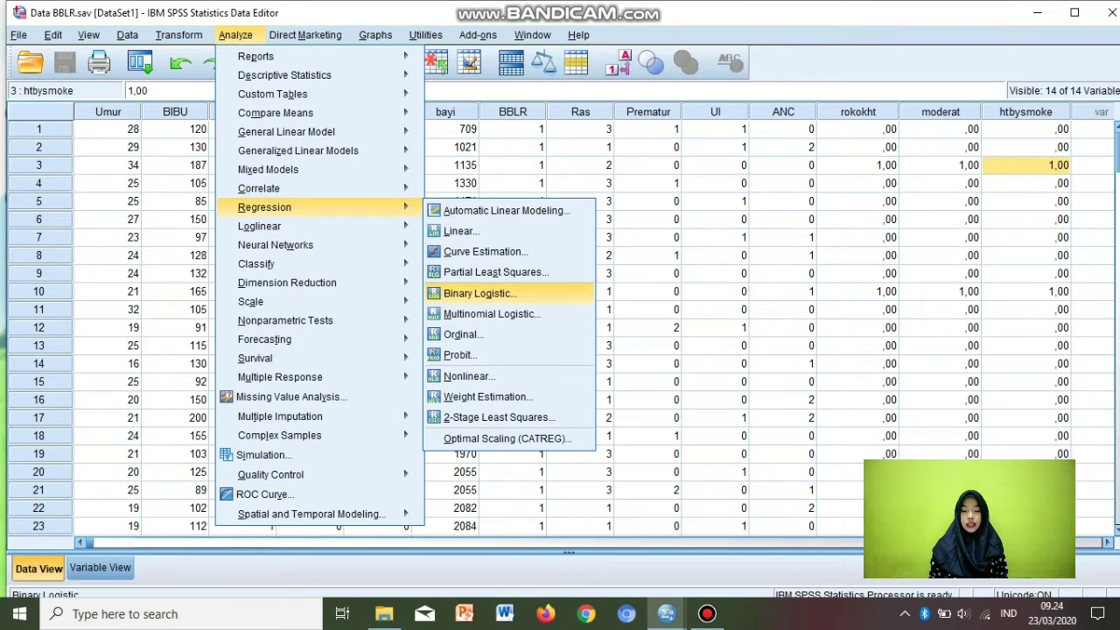
click(479, 293)
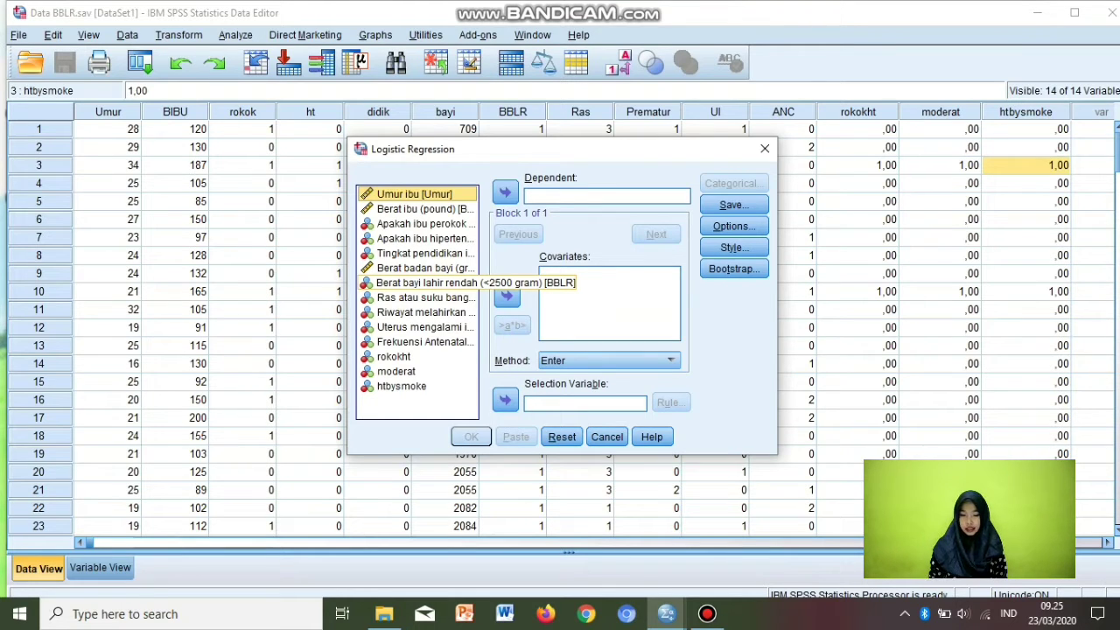
click(423, 283)
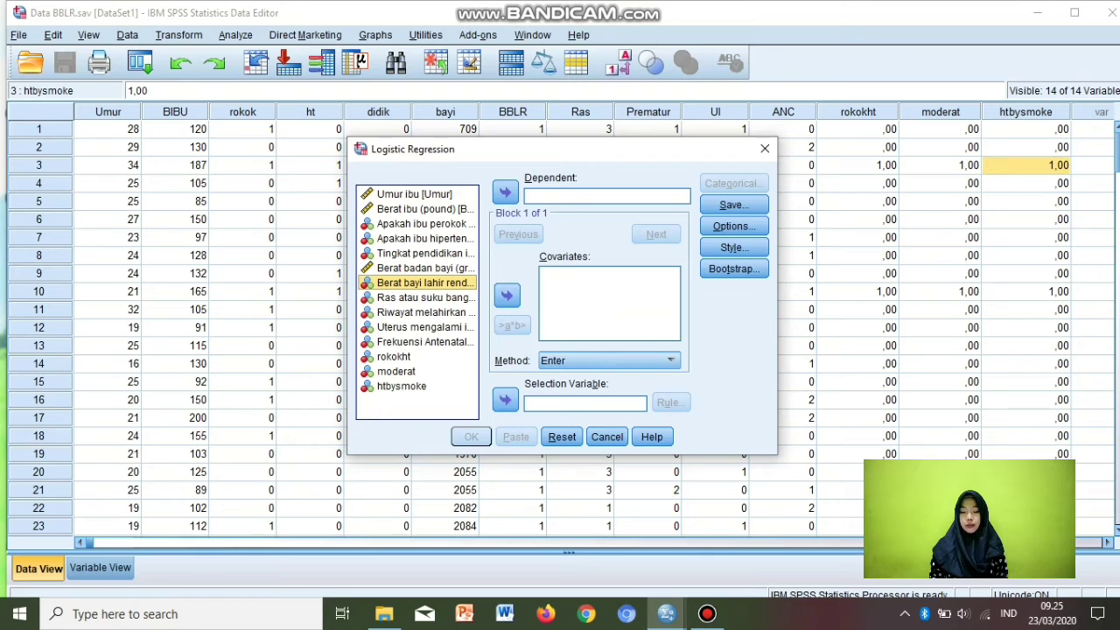
click(504, 192)
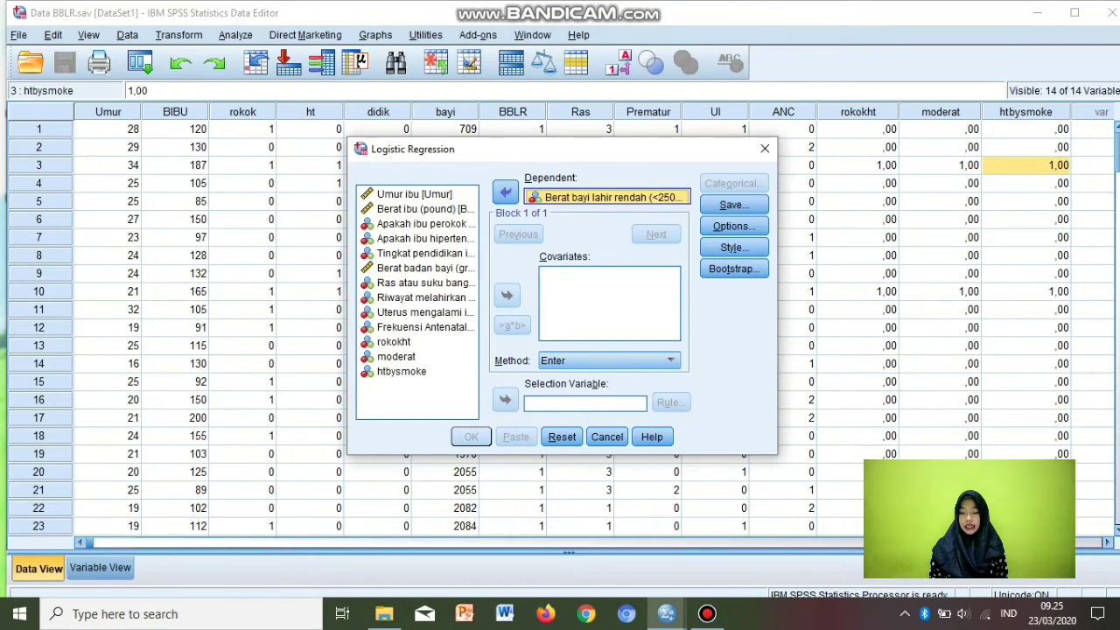
Step: Add Umur ibu [Umur] as a covariate of the logistic regression
key(Tab)
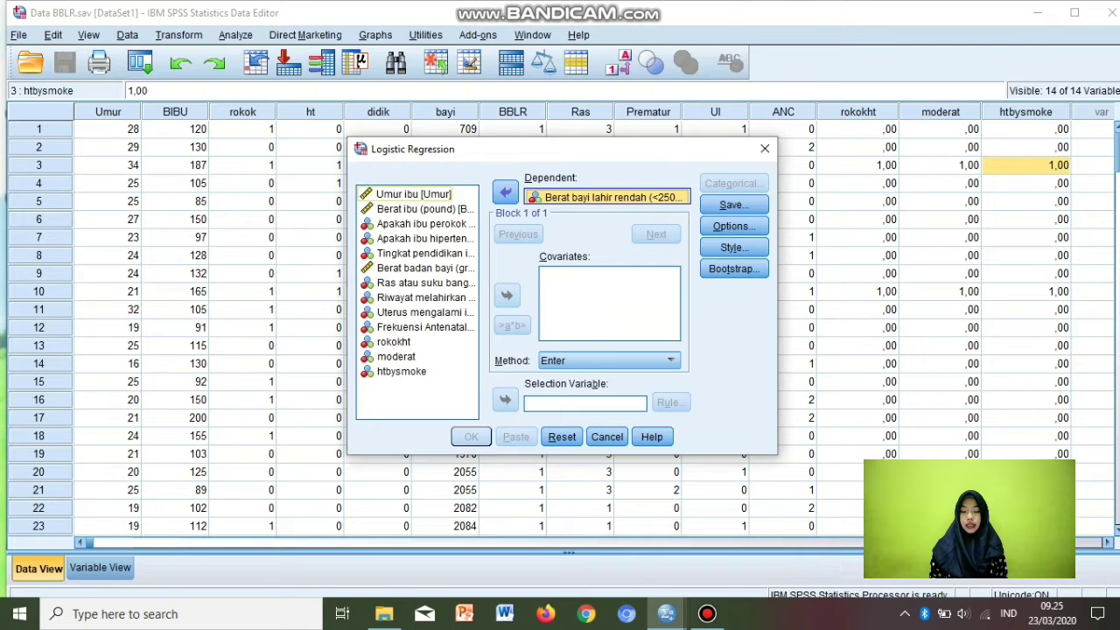
key(space)
key(Tab)
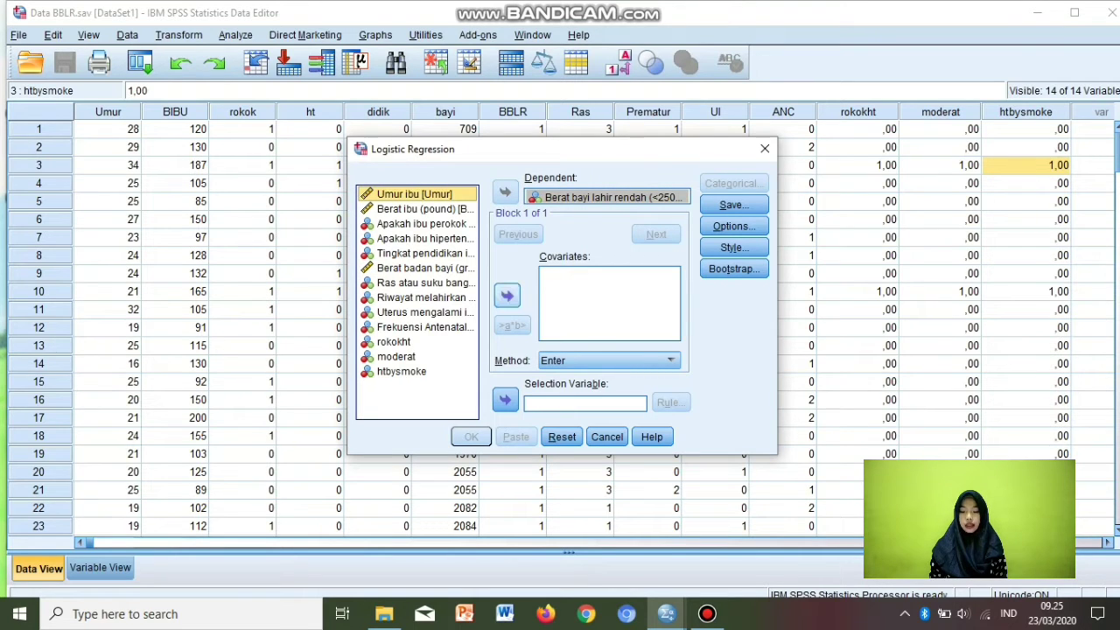
key(space)
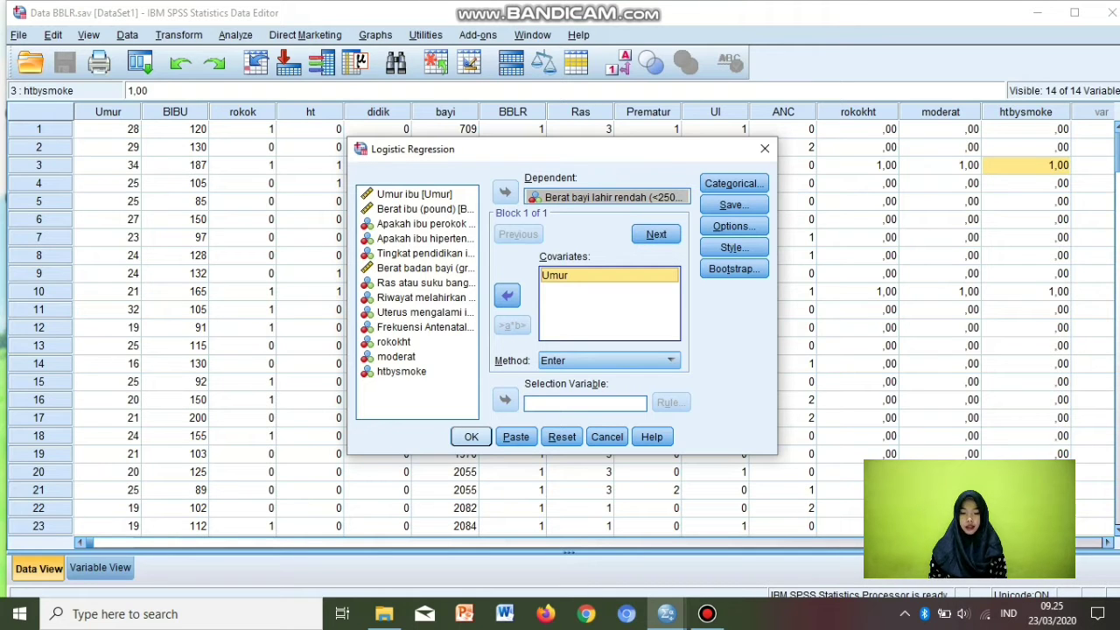
Step: Include the 95% CI for exp(B) in the regression options and run the Umur model
key(shift+Tab)
key(shift+Tab)
key(shift+Tab)
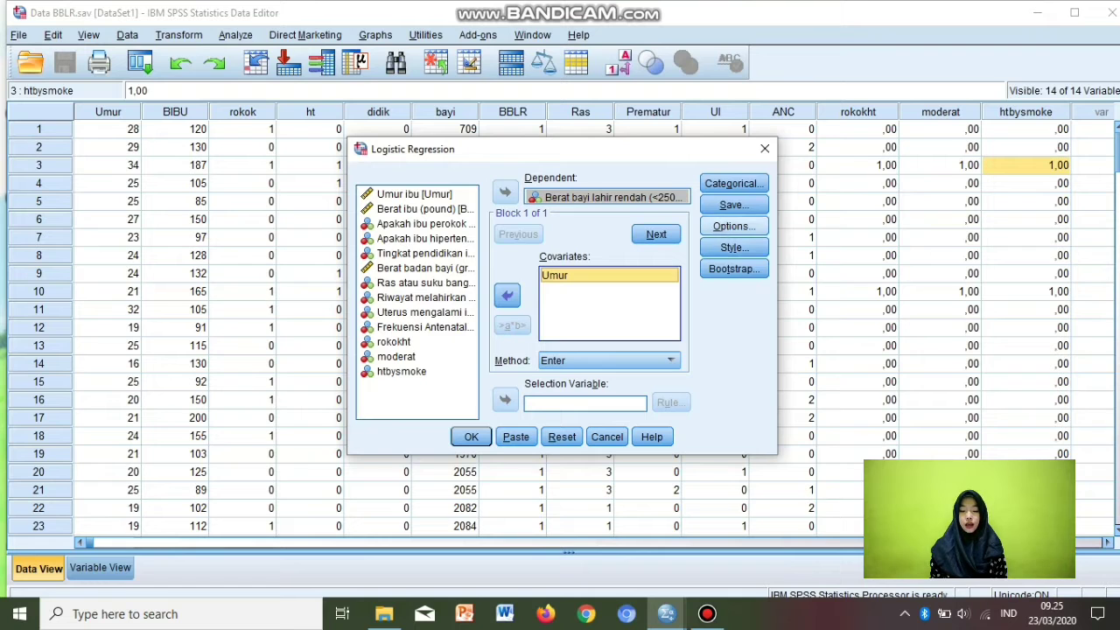
key(space)
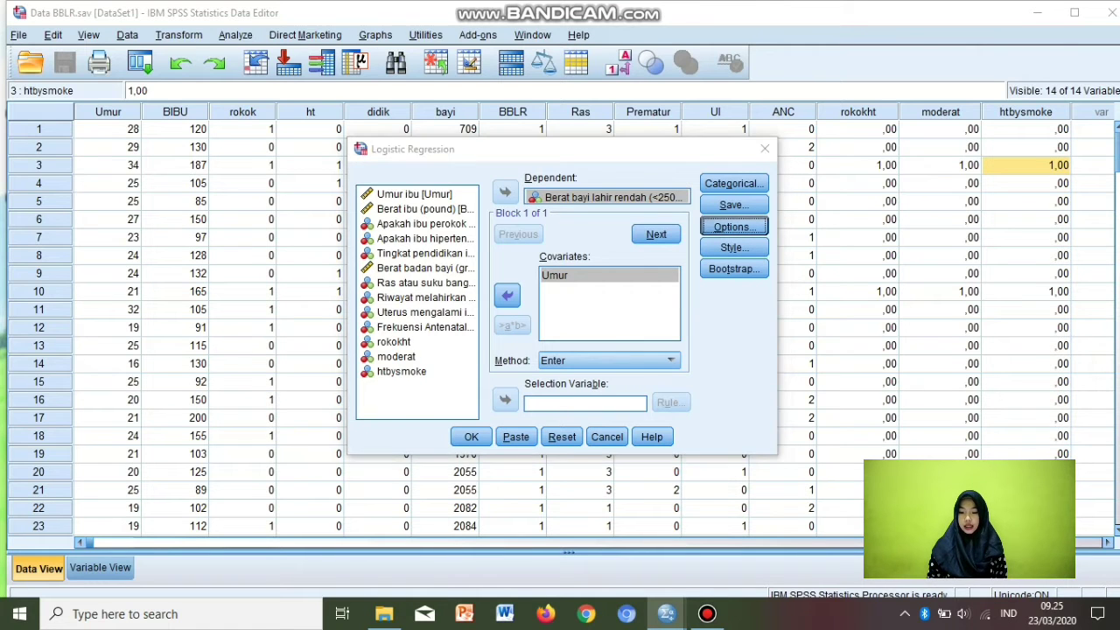
key(alt+x)
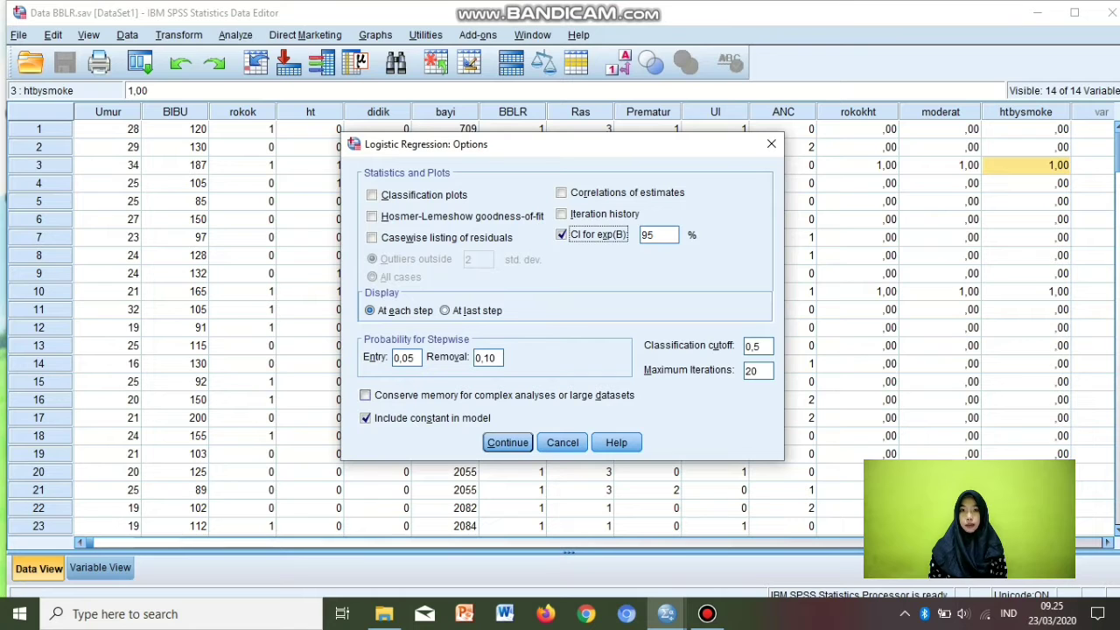
key(Return)
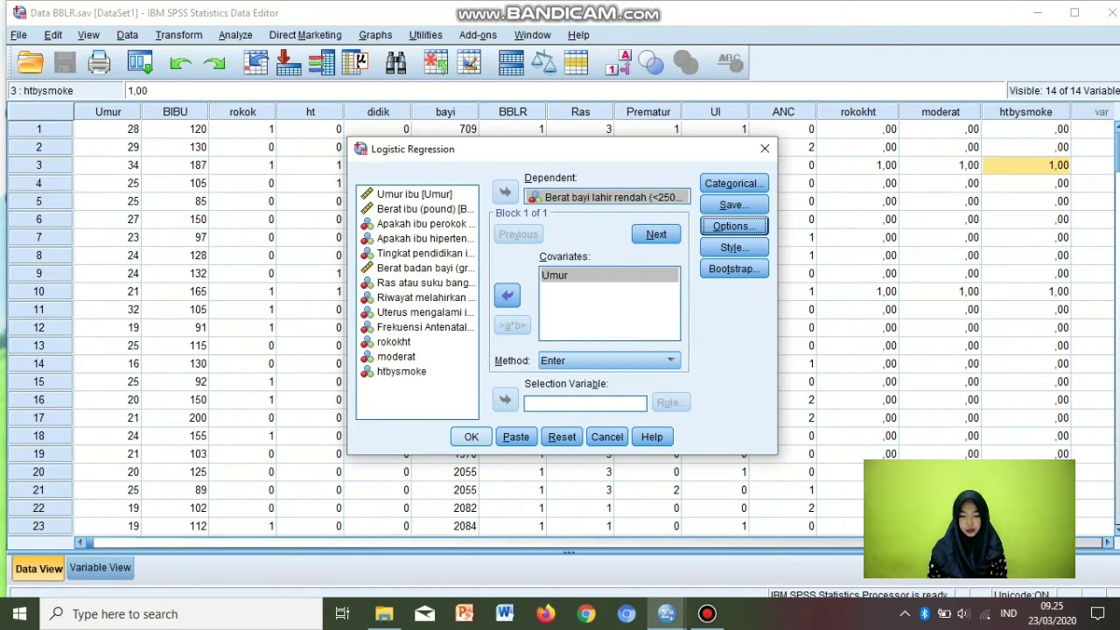
key(Return)
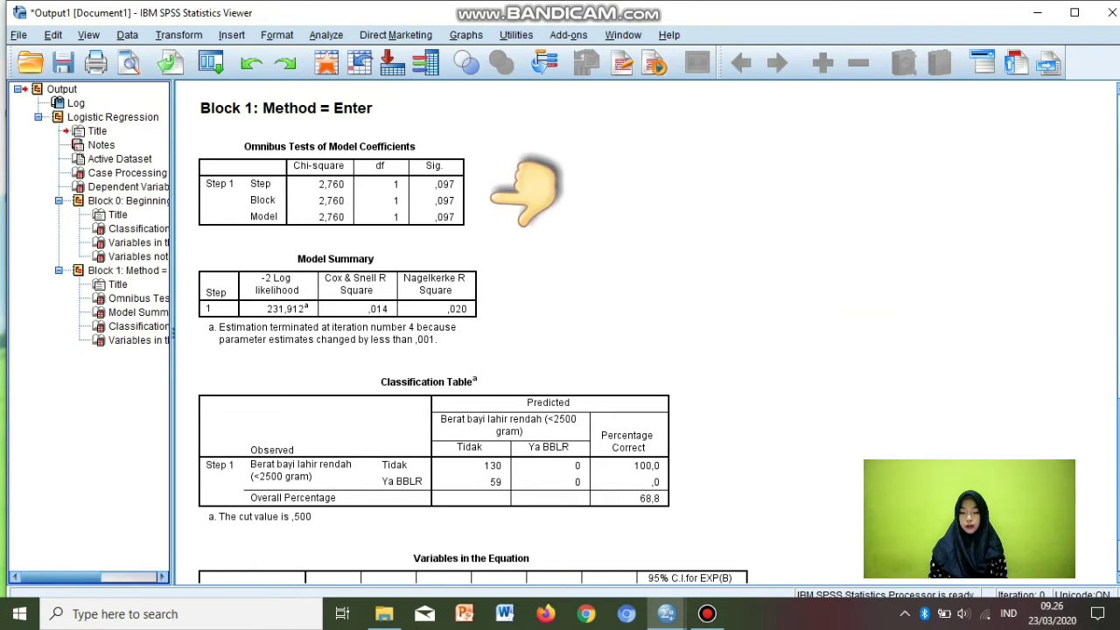
scroll(559, 328, down, 3)
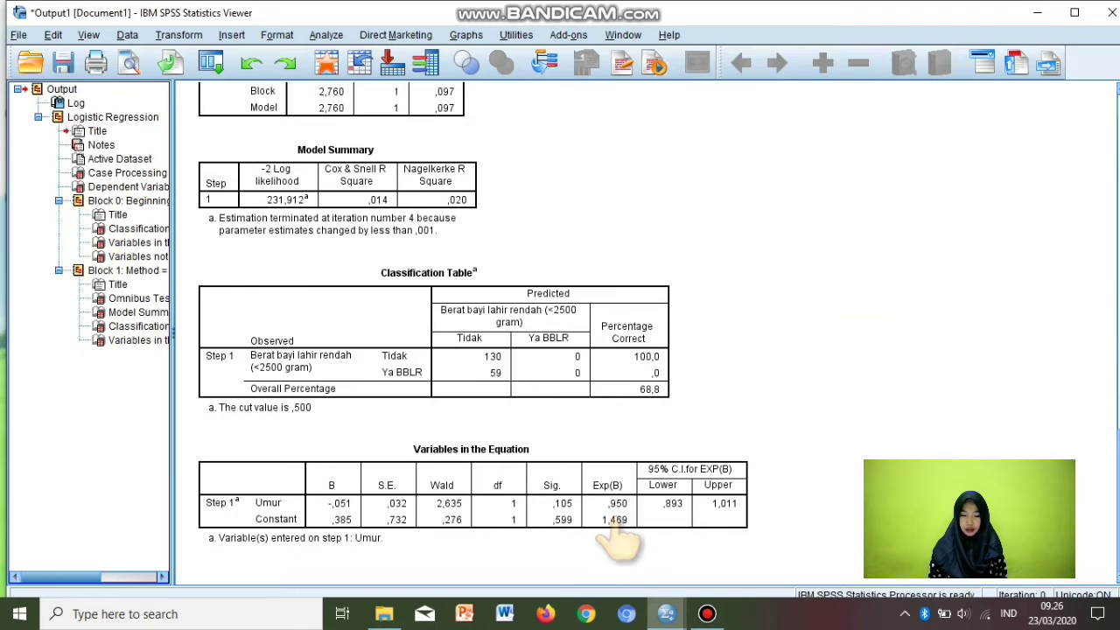
Step: Return to the BBLR dataset, reopen binary logistic regression, and replace the Umur covariate with Ras
click(666, 613)
click(754, 538)
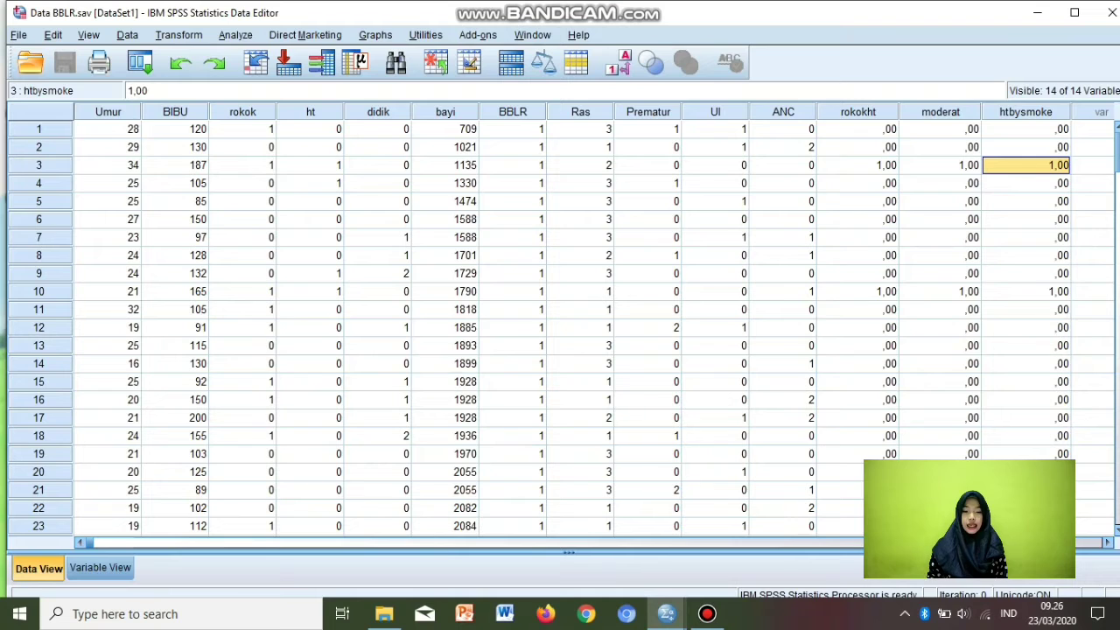
click(235, 35)
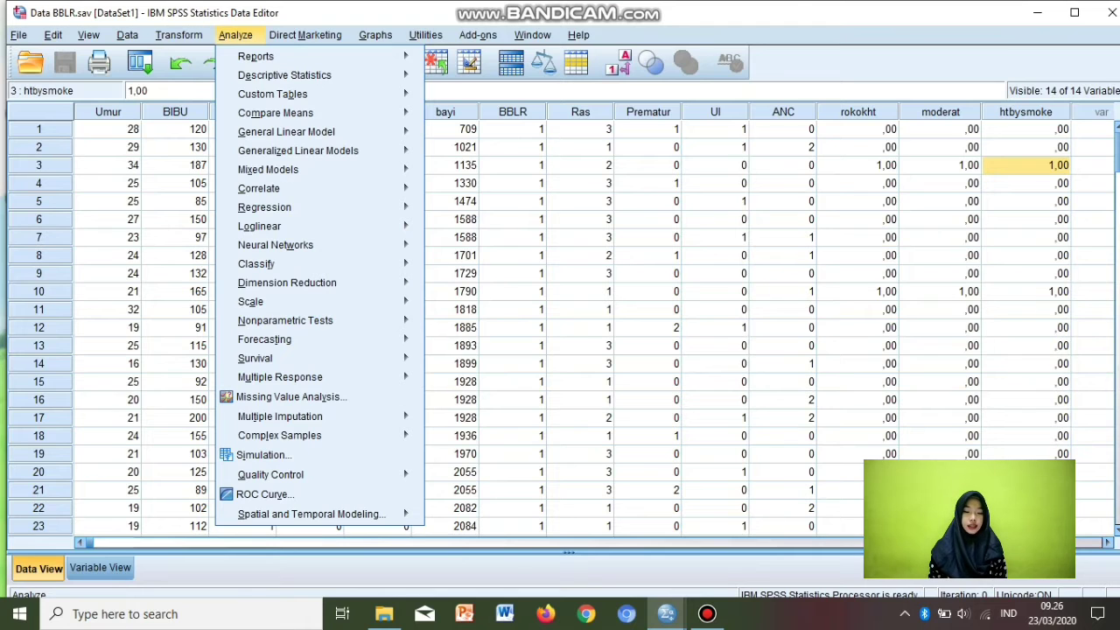
mouse_move(264, 206)
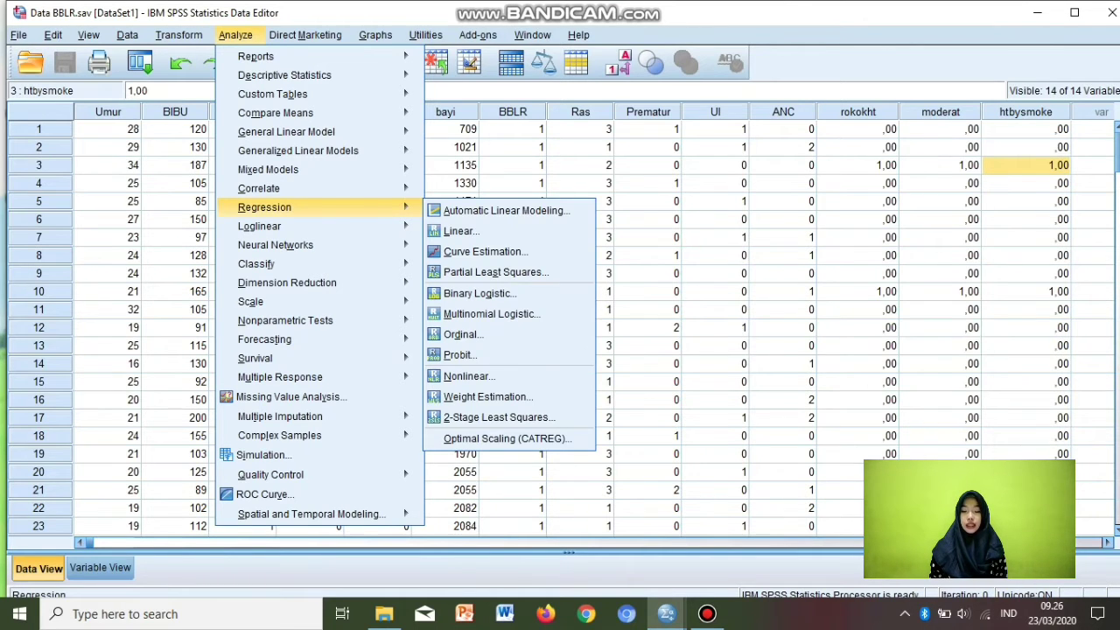
click(478, 293)
click(554, 275)
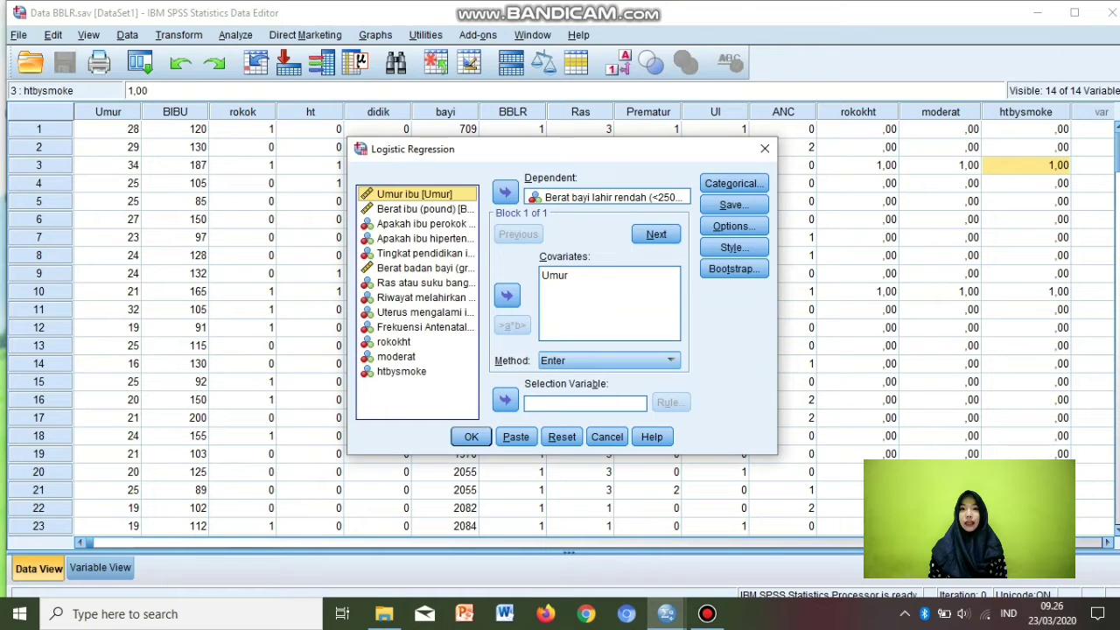
click(554, 275)
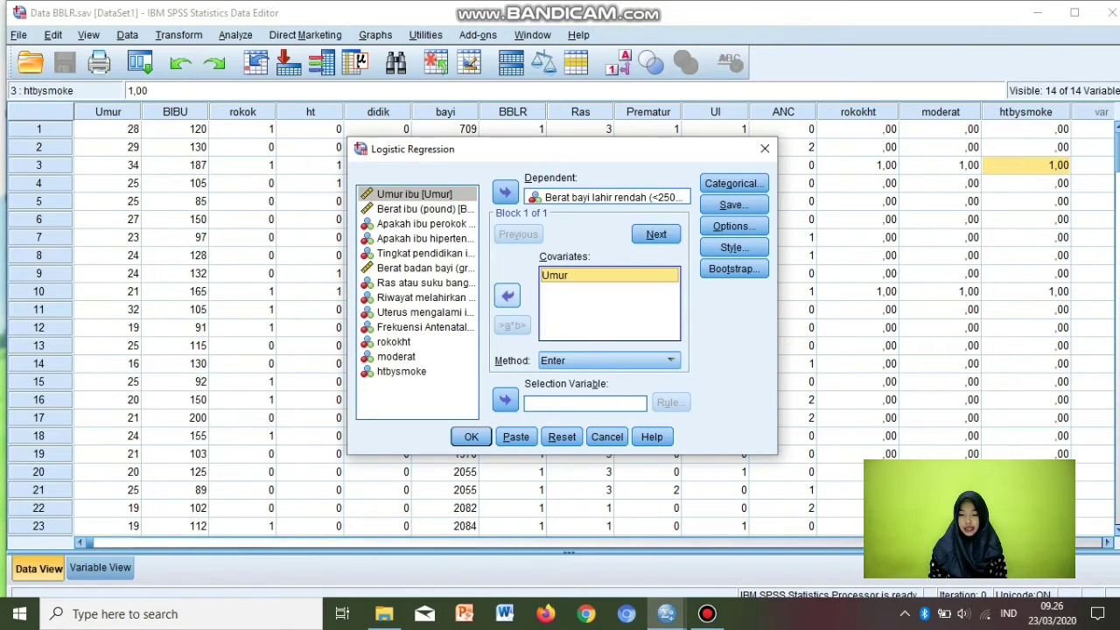
click(507, 296)
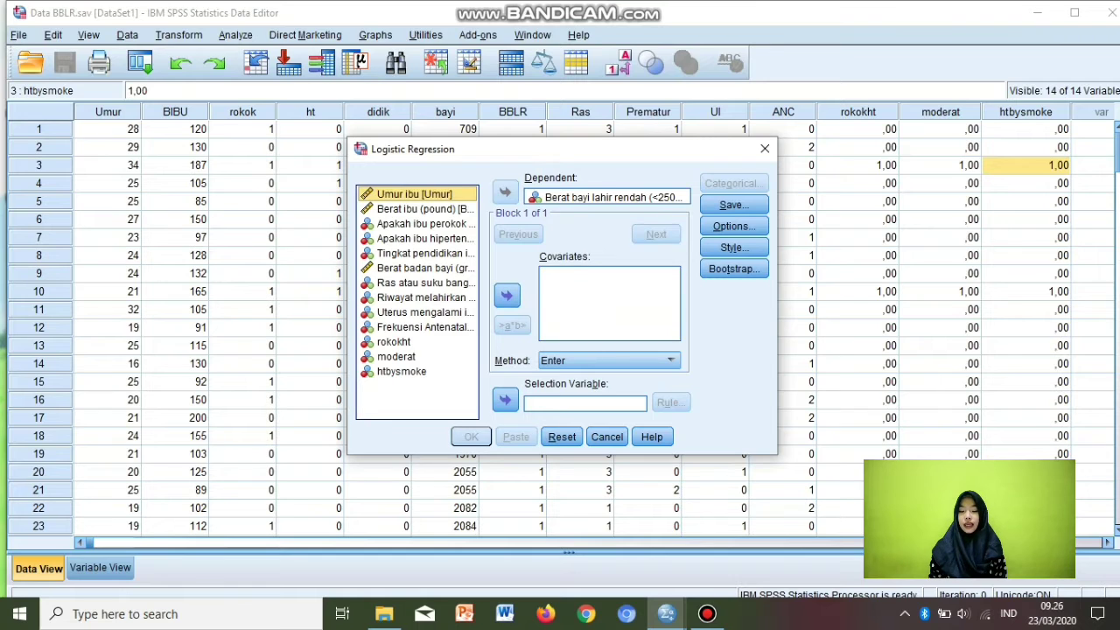
click(425, 282)
click(507, 295)
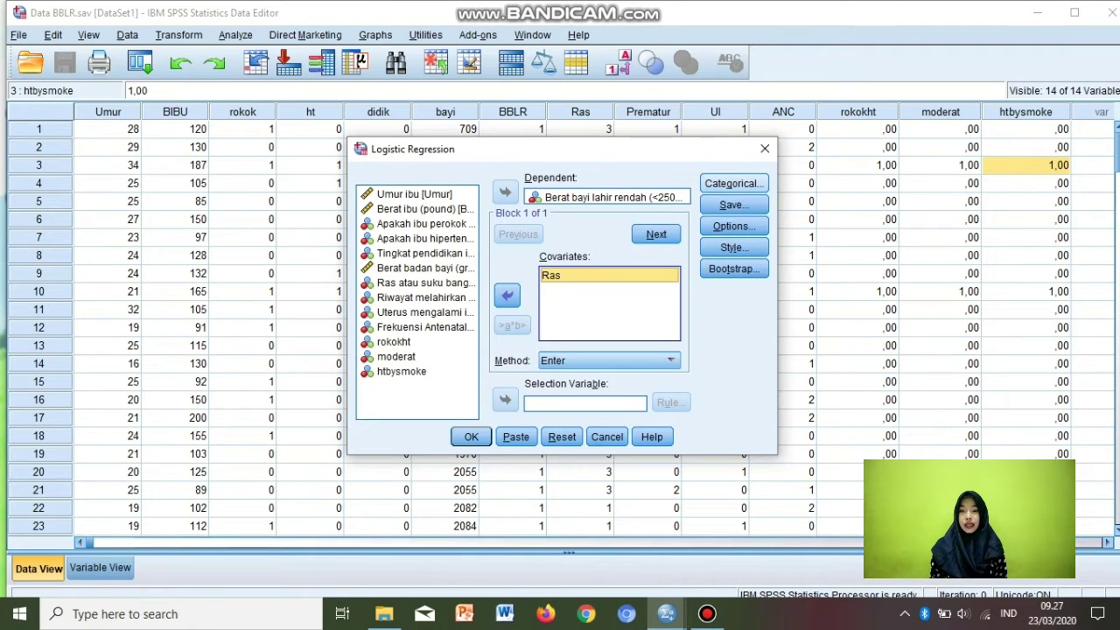
Step: Define Ras as a categorical covariate with the Indicator contrast and the first category as reference
click(733, 184)
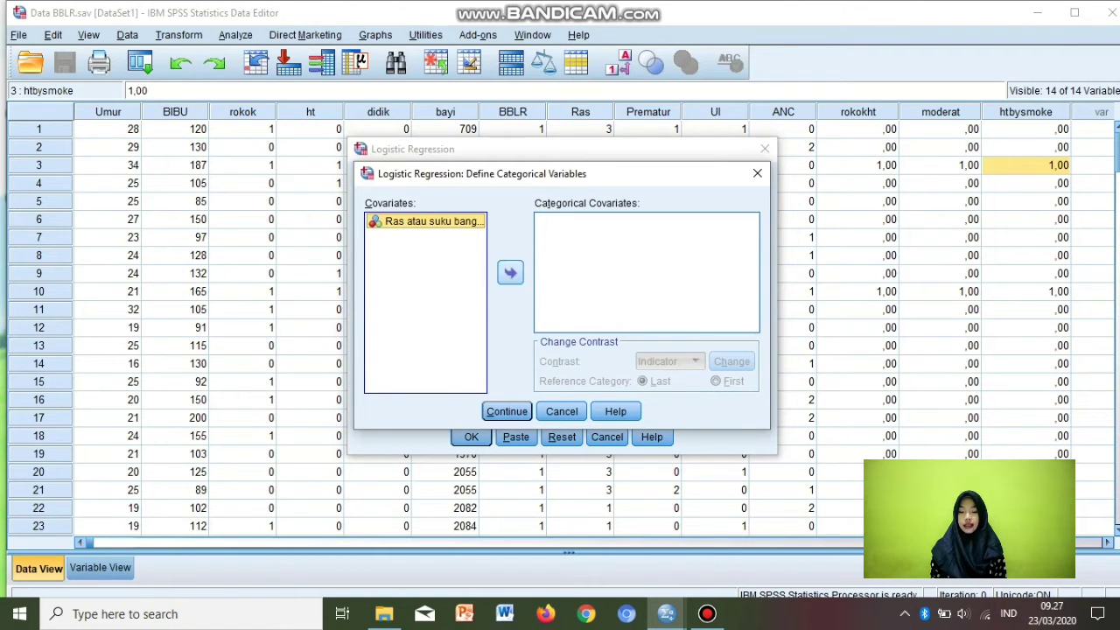
click(510, 272)
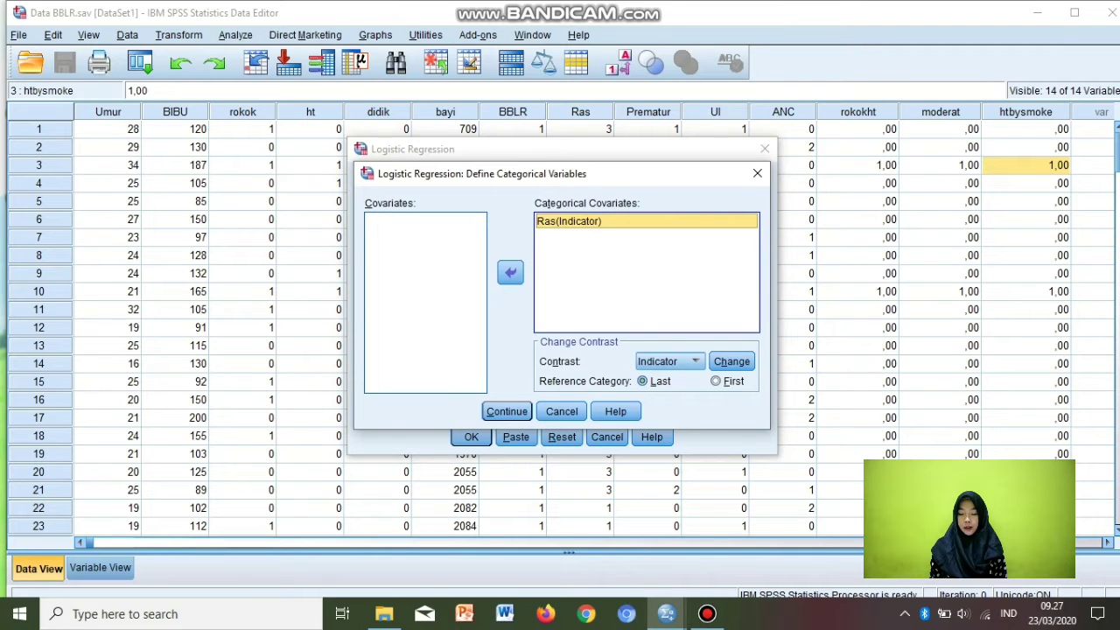
click(716, 380)
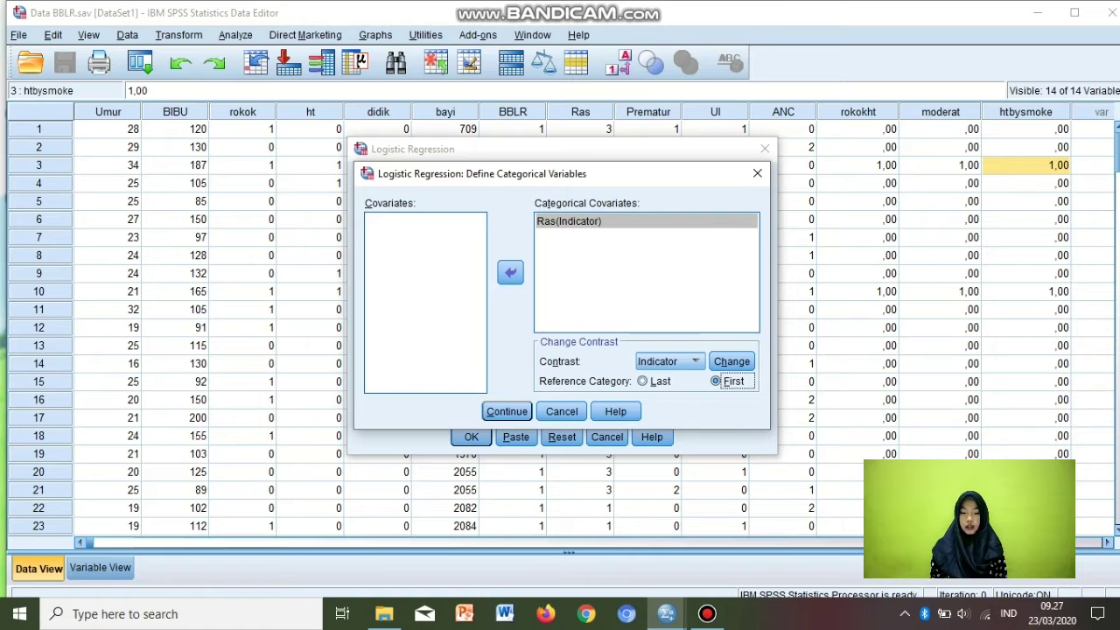
click(732, 361)
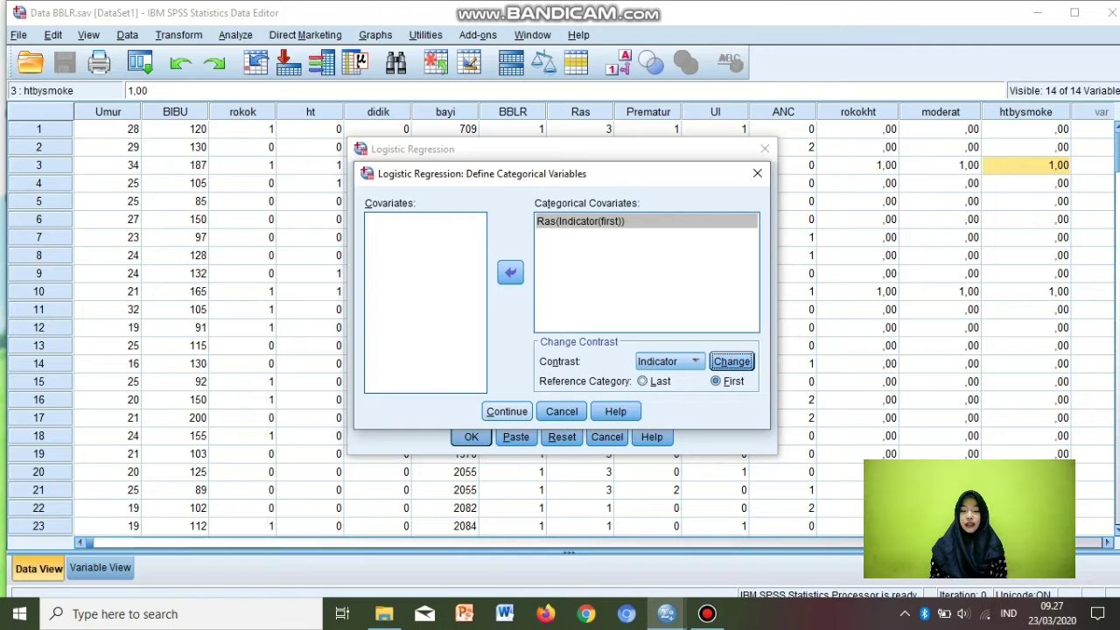
click(506, 411)
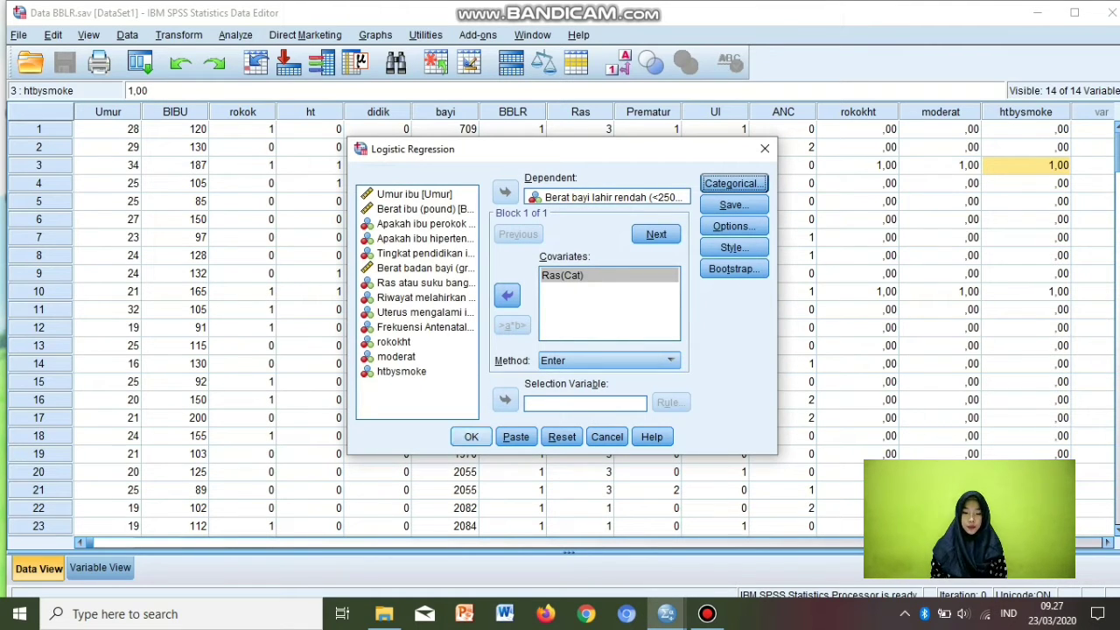
Step: Run the Ras regression and examine its Block 1 results through the Variables in the Equation table
click(471, 436)
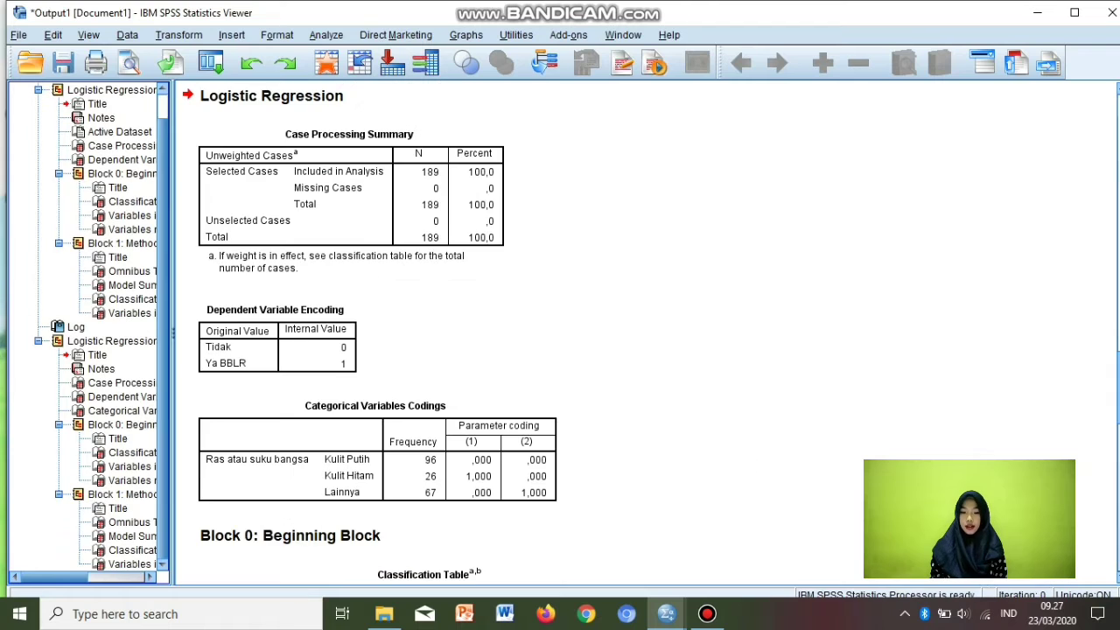
scroll(613, 332, down, 10)
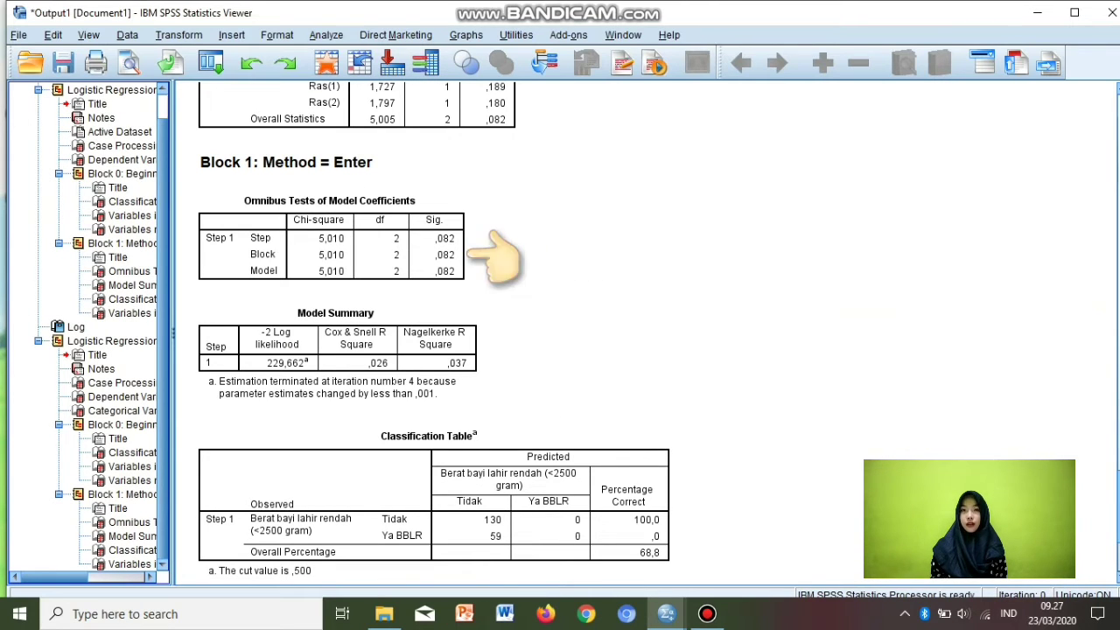
scroll(612, 333, down, 3)
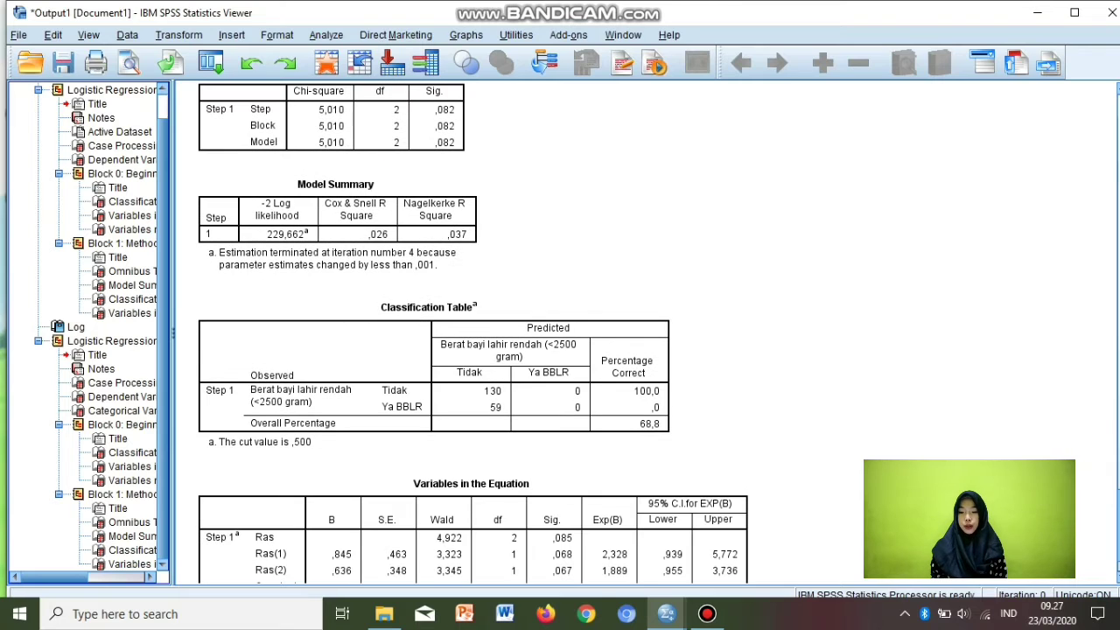
scroll(473, 332, down, 2)
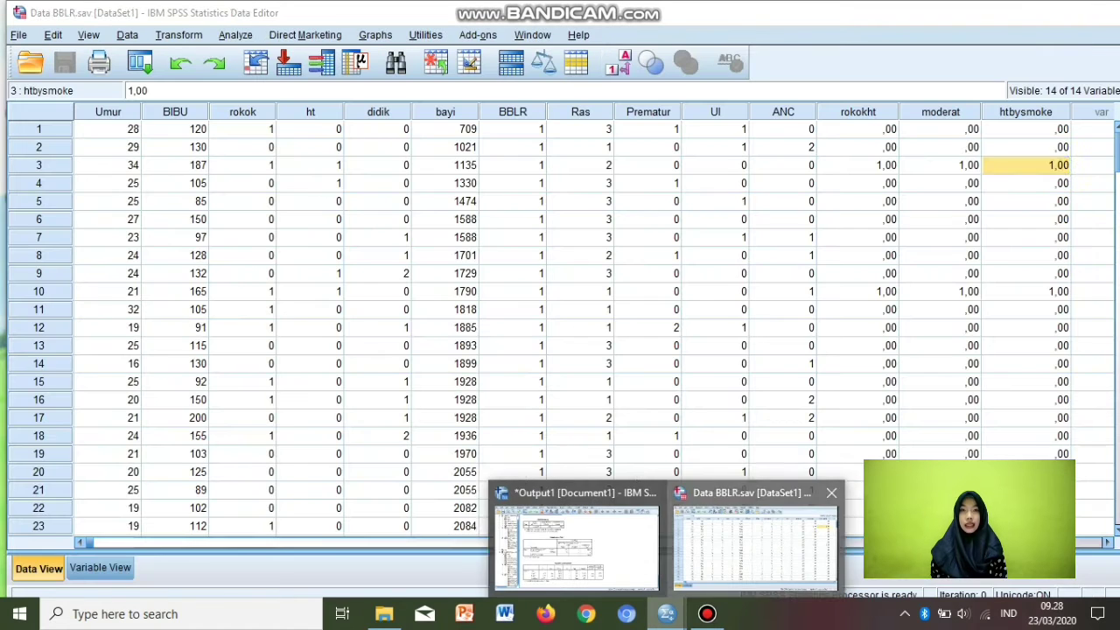
Step: Return to the BBLR dataset, reopen binary logistic regression, and replace the Ras covariate with the mother's hypertension variable (Apakah ibu hiperten...)
click(742, 535)
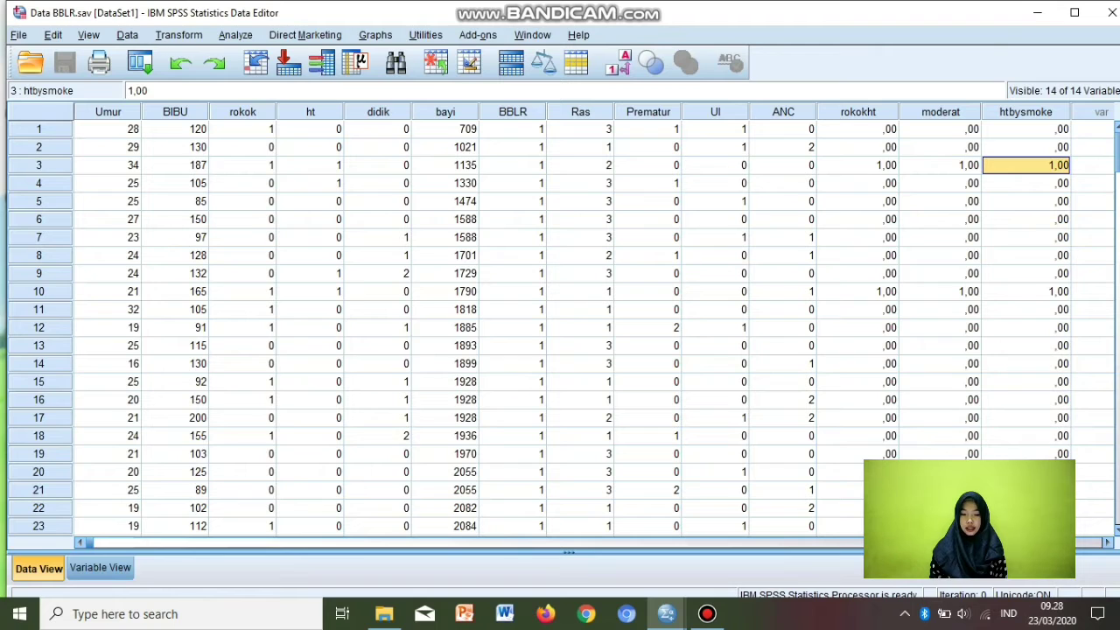
key(alt+a)
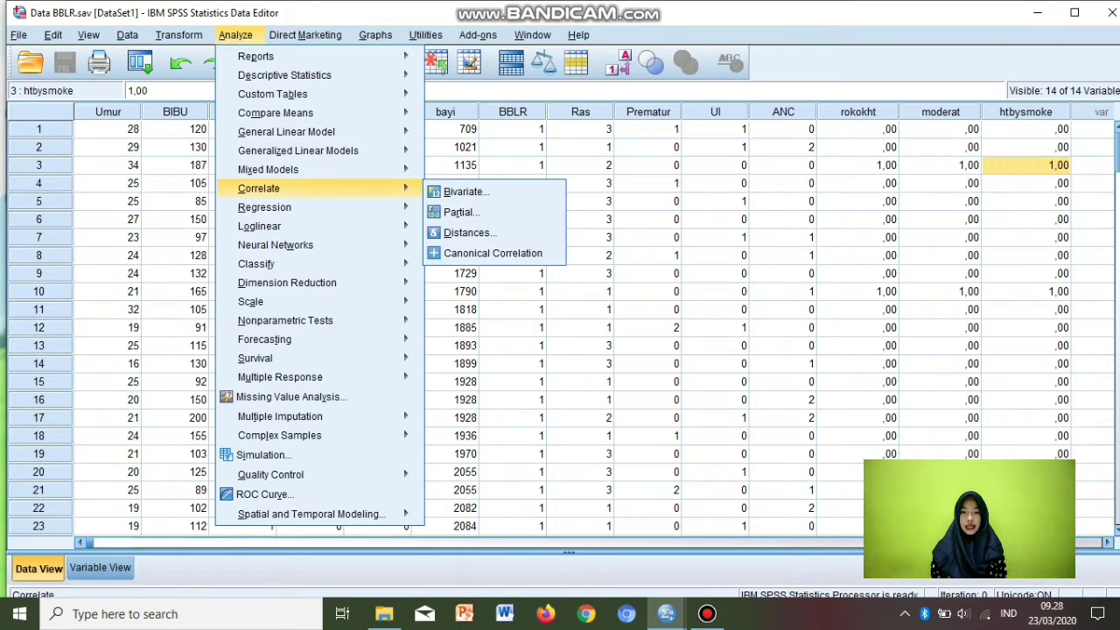
mouse_move(265, 206)
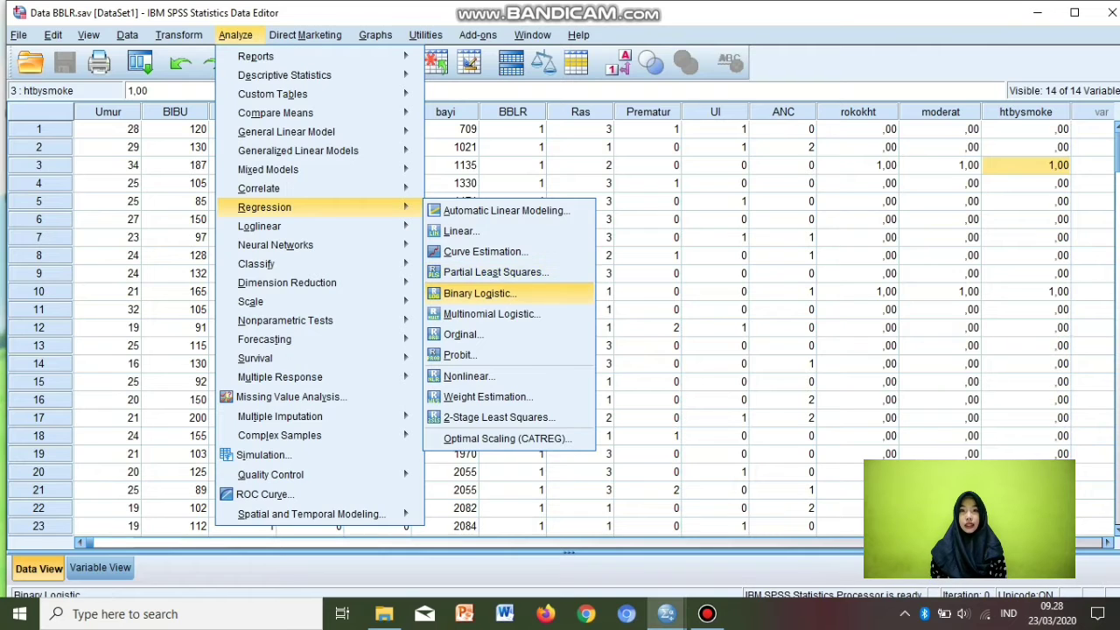
key(Return)
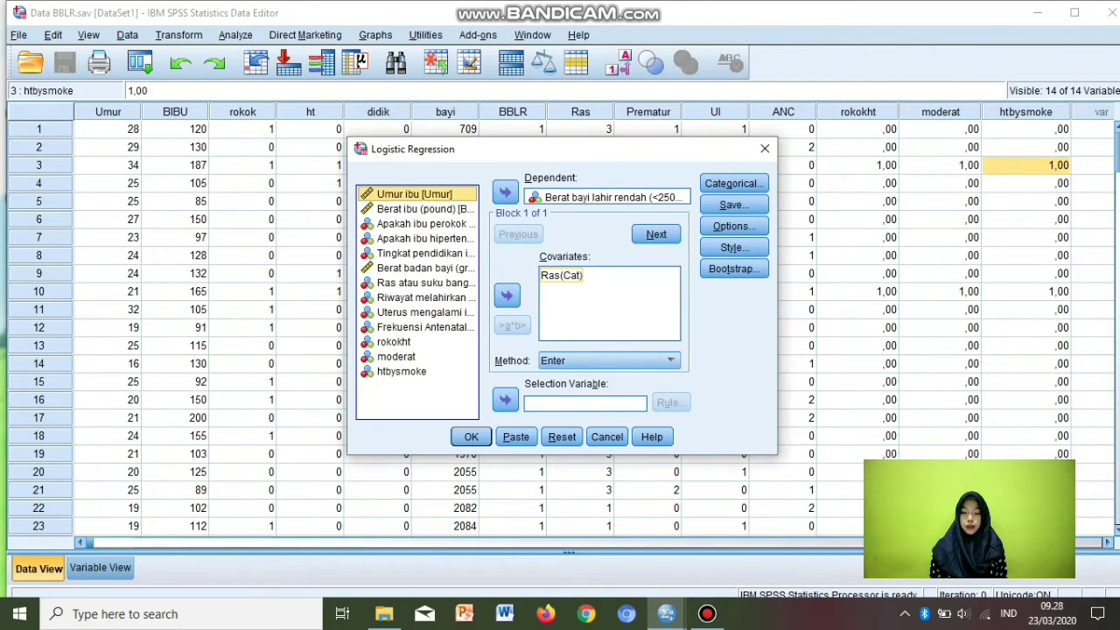
click(562, 275)
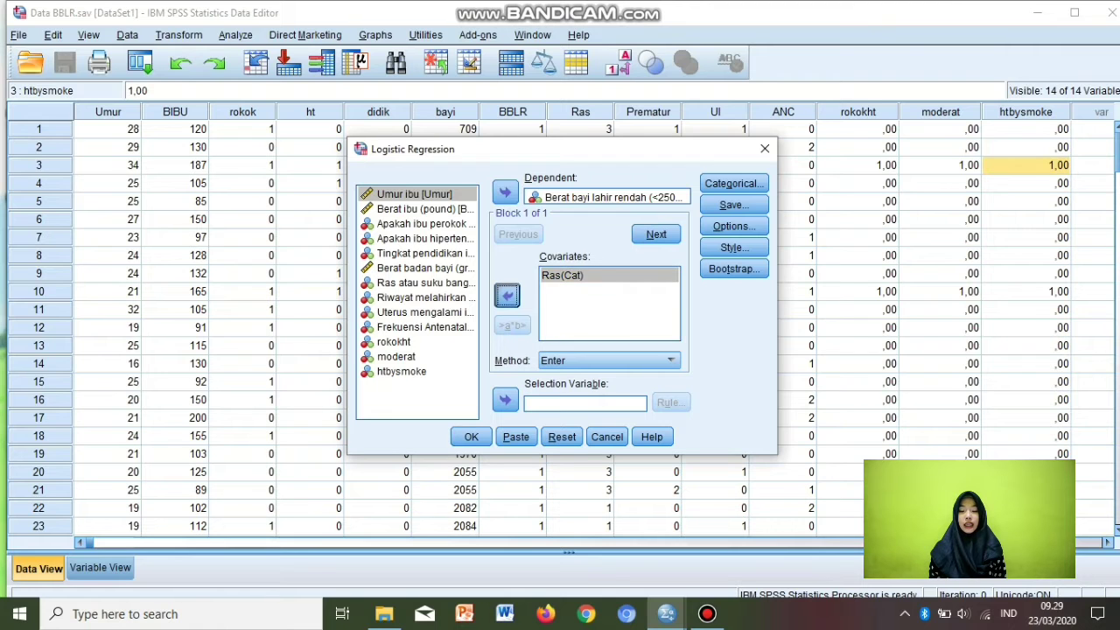
click(507, 295)
click(424, 237)
click(506, 295)
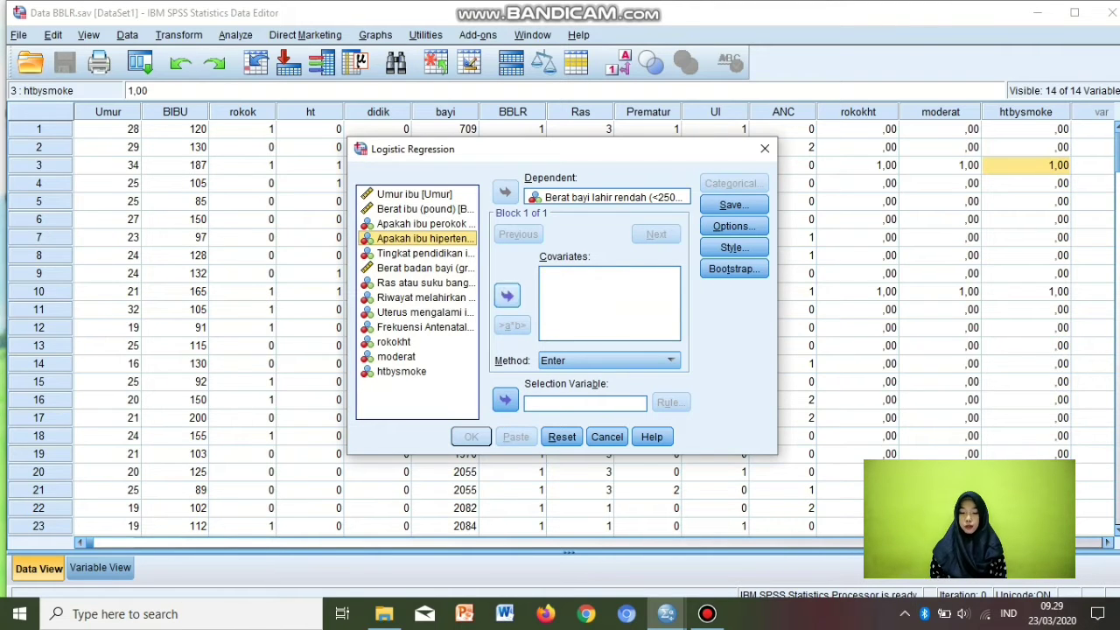
Step: Run the BBLR regression on the mother's hypertension variable (ht), and reopen binary logistic regression from the BBLR dataset
click(470, 436)
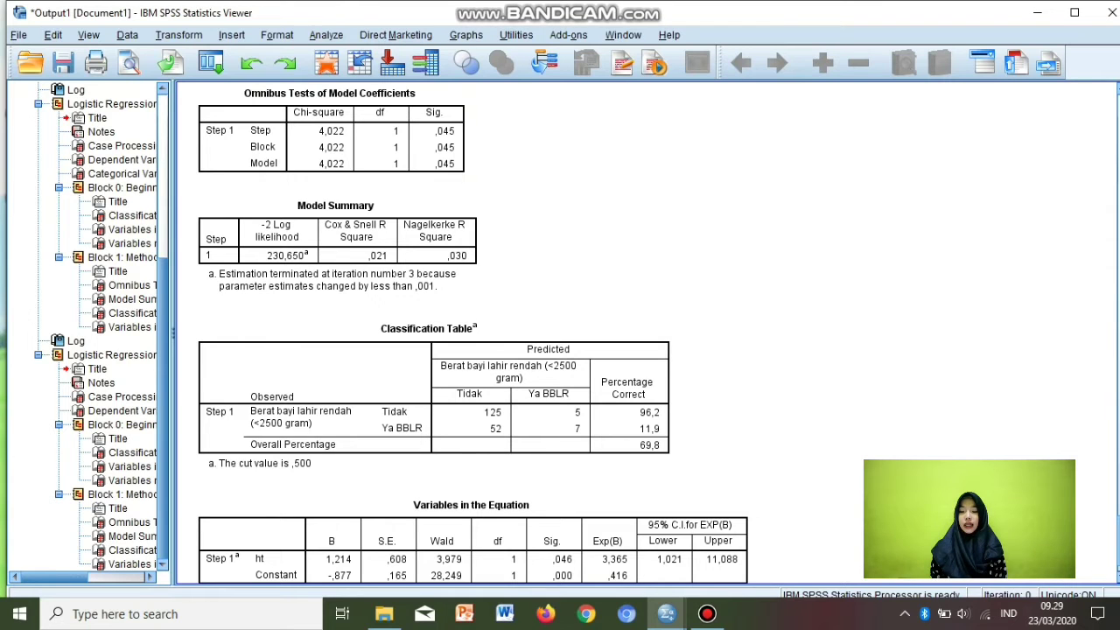
click(667, 613)
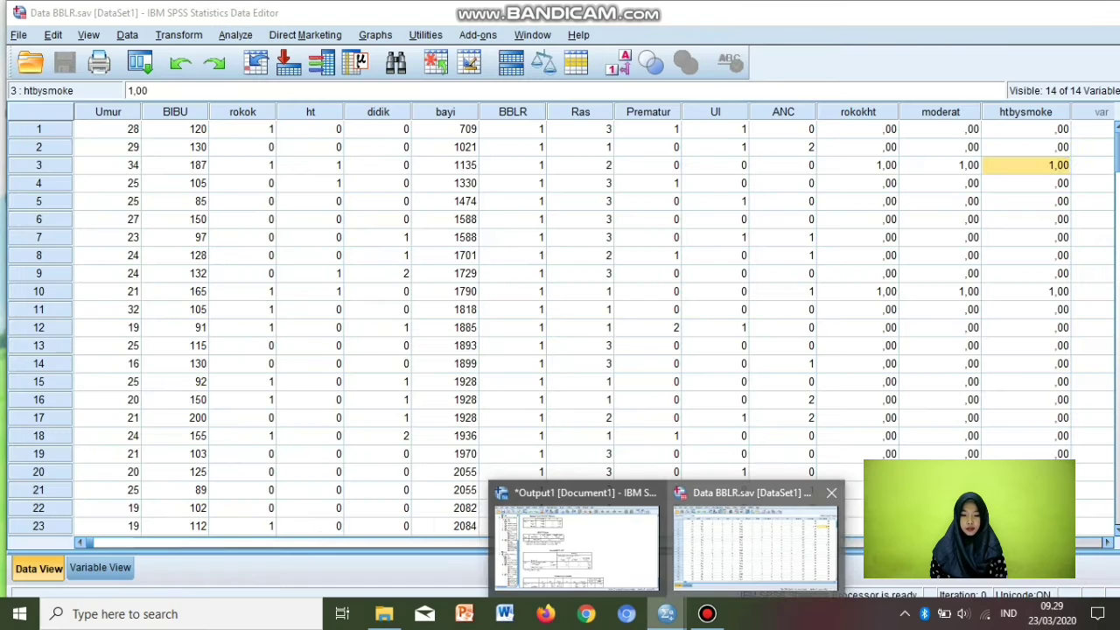
click(753, 537)
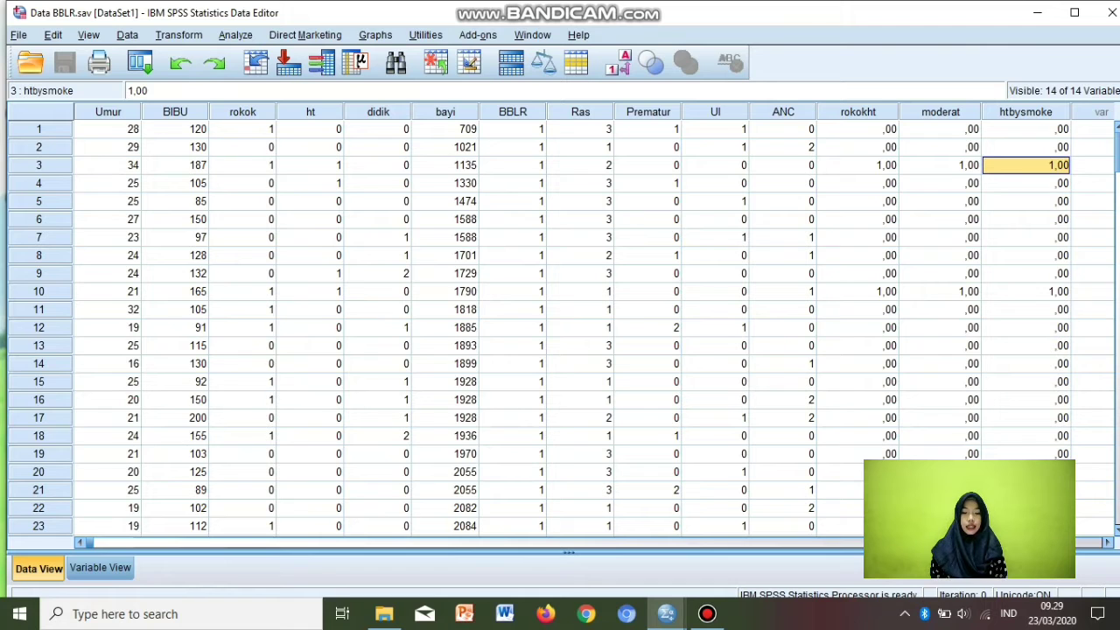
click(235, 35)
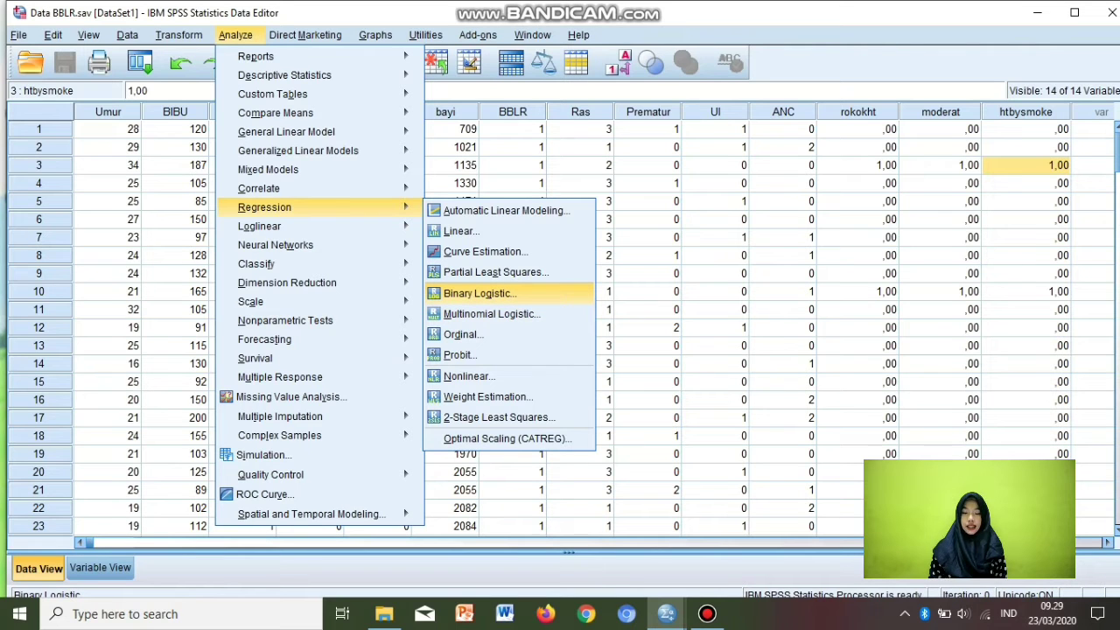
click(478, 293)
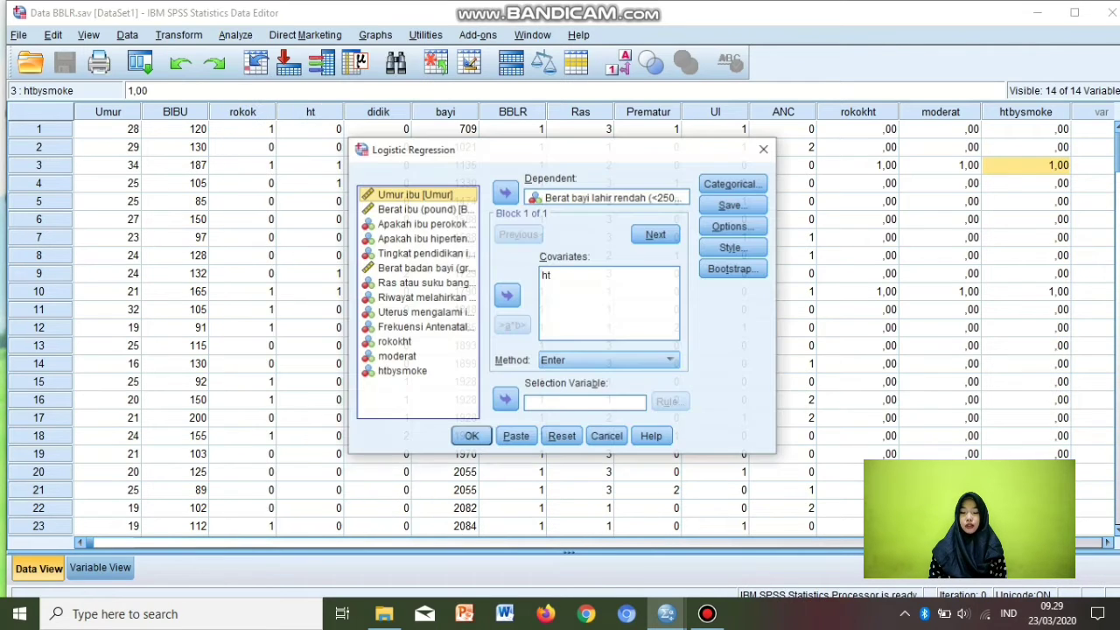
Step: Replace the ht covariate with the uterus variable UI (Uterus mengalami i...), keeping the Enter method
click(508, 296)
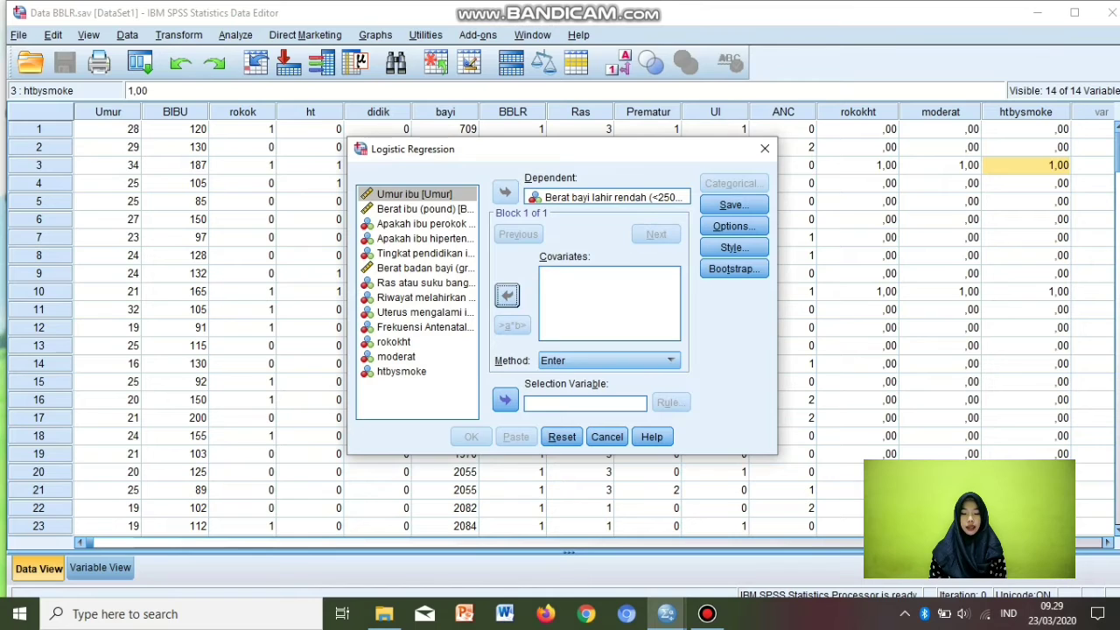
click(424, 238)
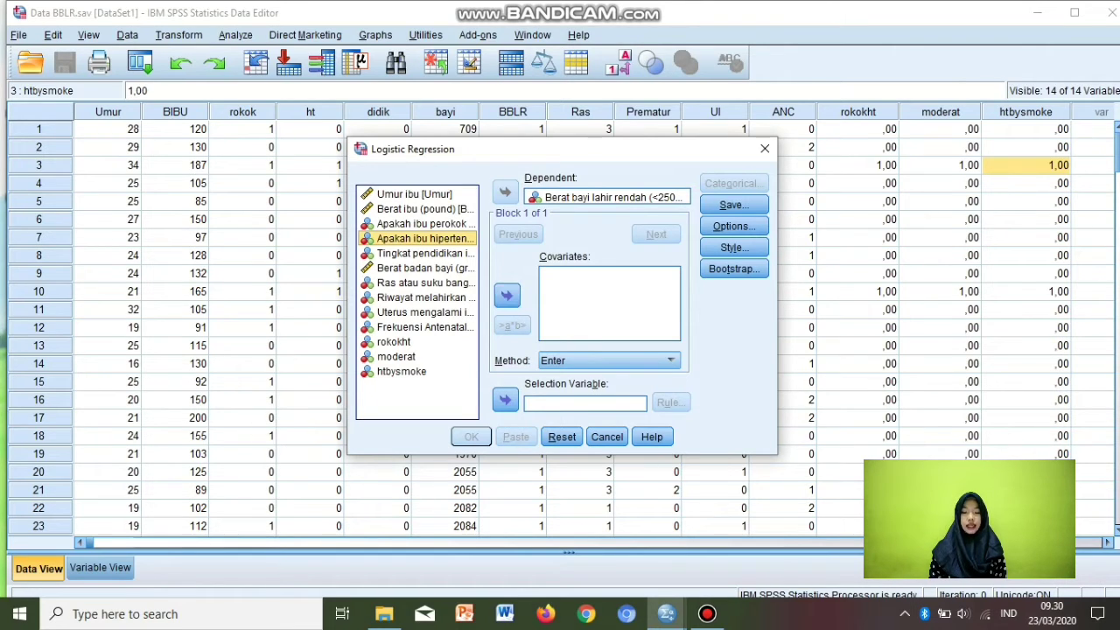
click(424, 311)
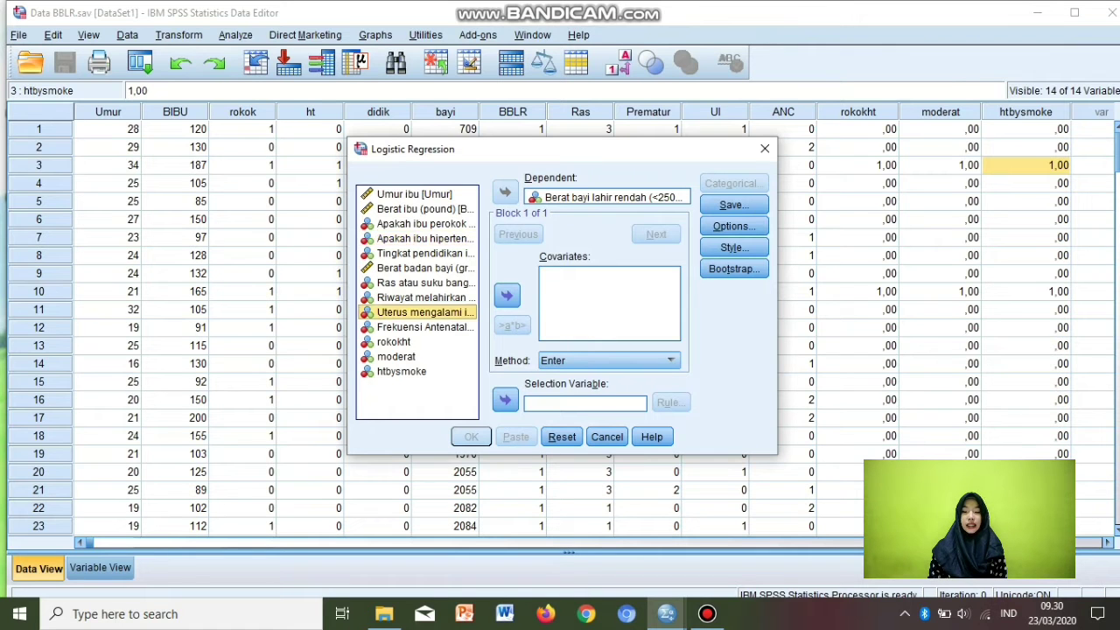
click(508, 296)
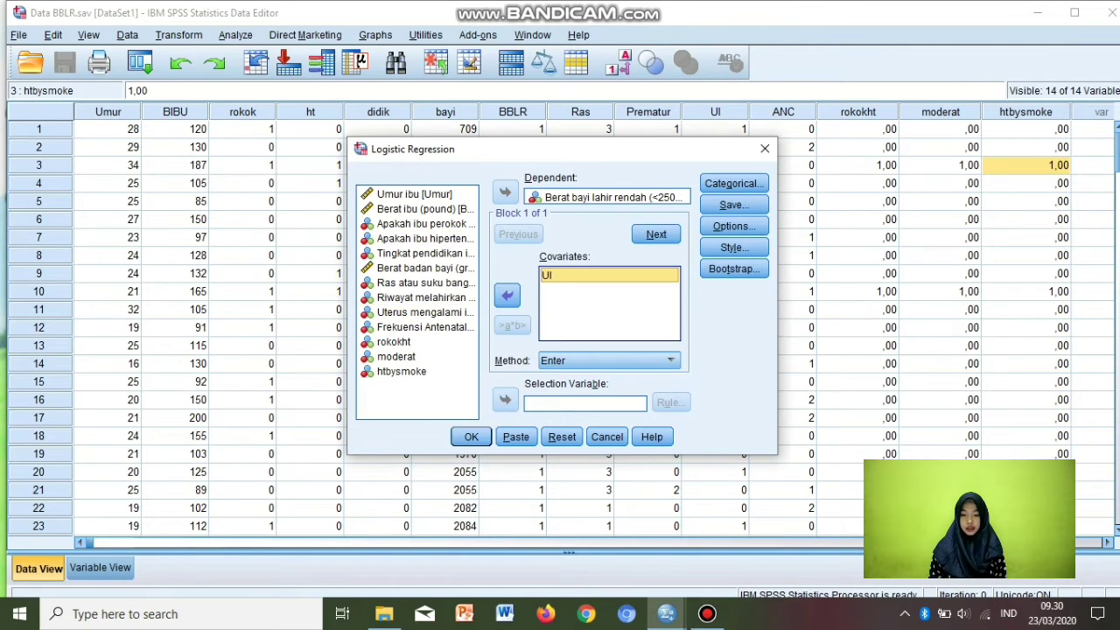
Step: Run the UI regression and examine the Block 1 tables in the output
click(471, 436)
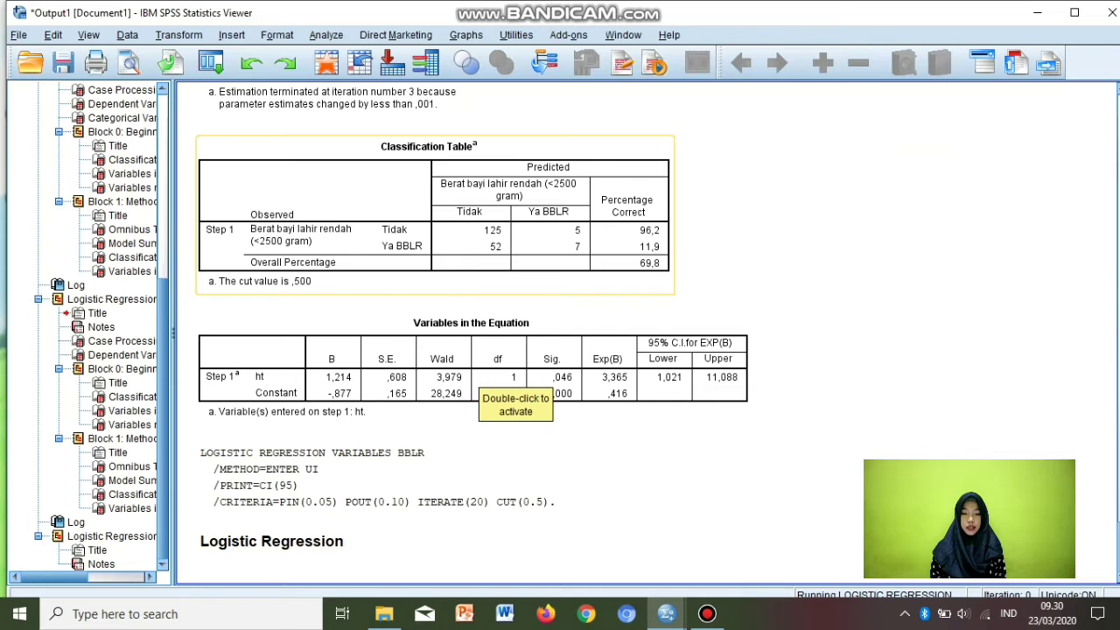
scroll(560, 332, up, 5)
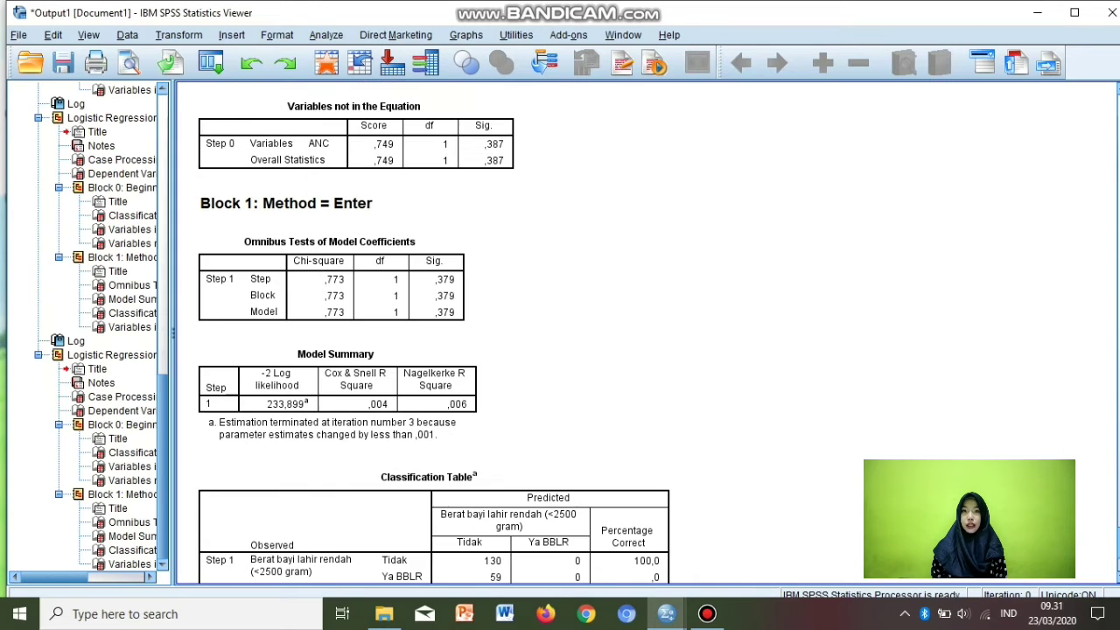
scroll(612, 333, down, 2)
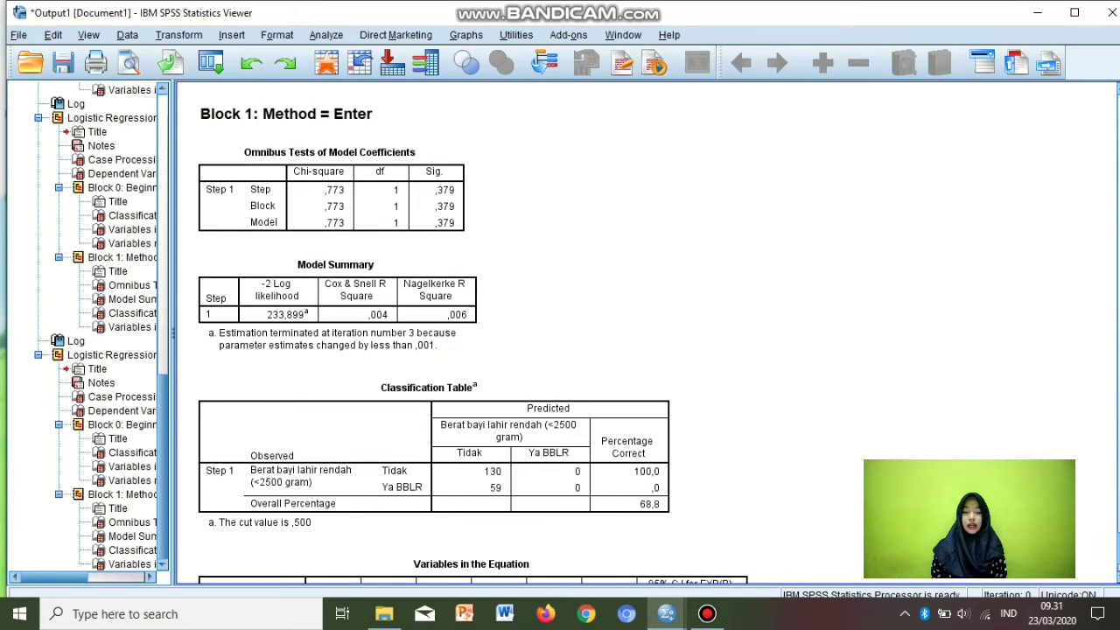
click(335, 298)
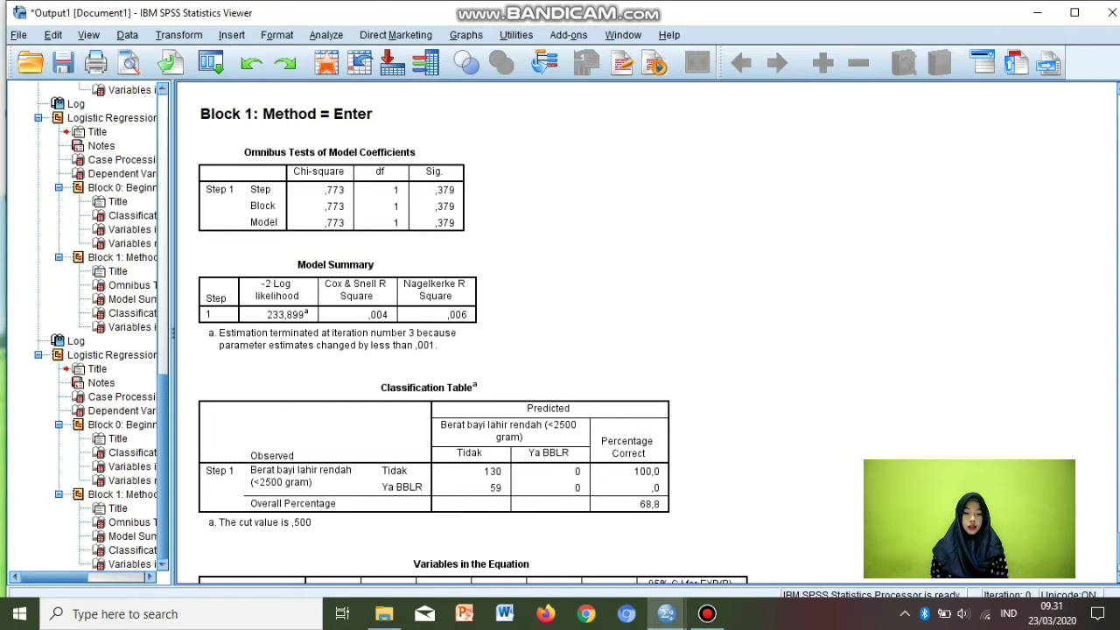
Step: Return to the BBLR dataset and reopen binary logistic regression
key(alt+Tab)
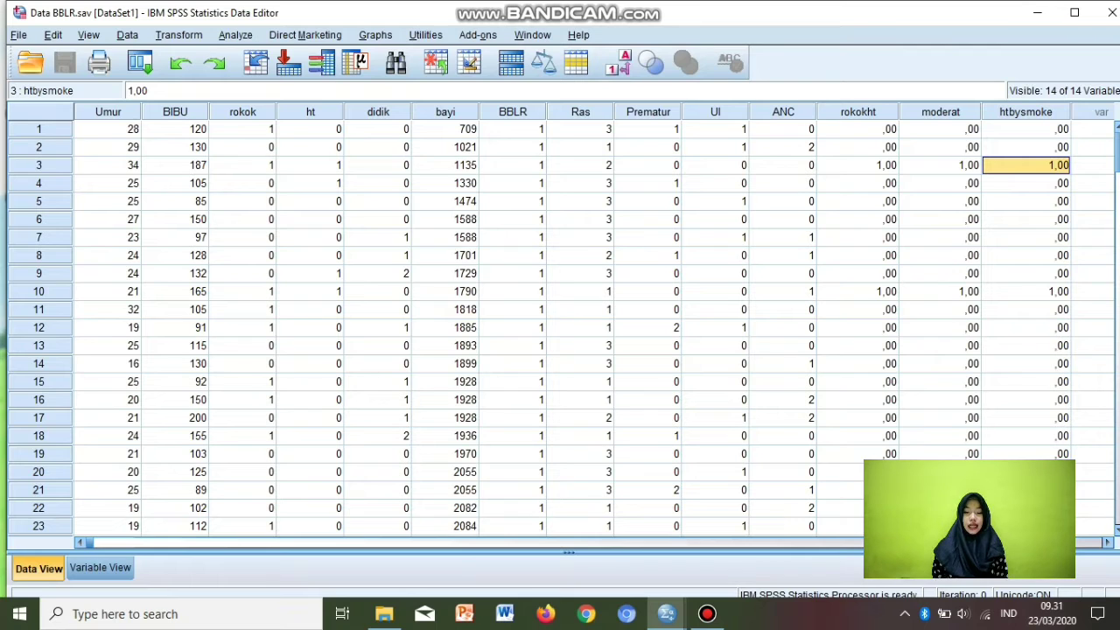
click(940, 164)
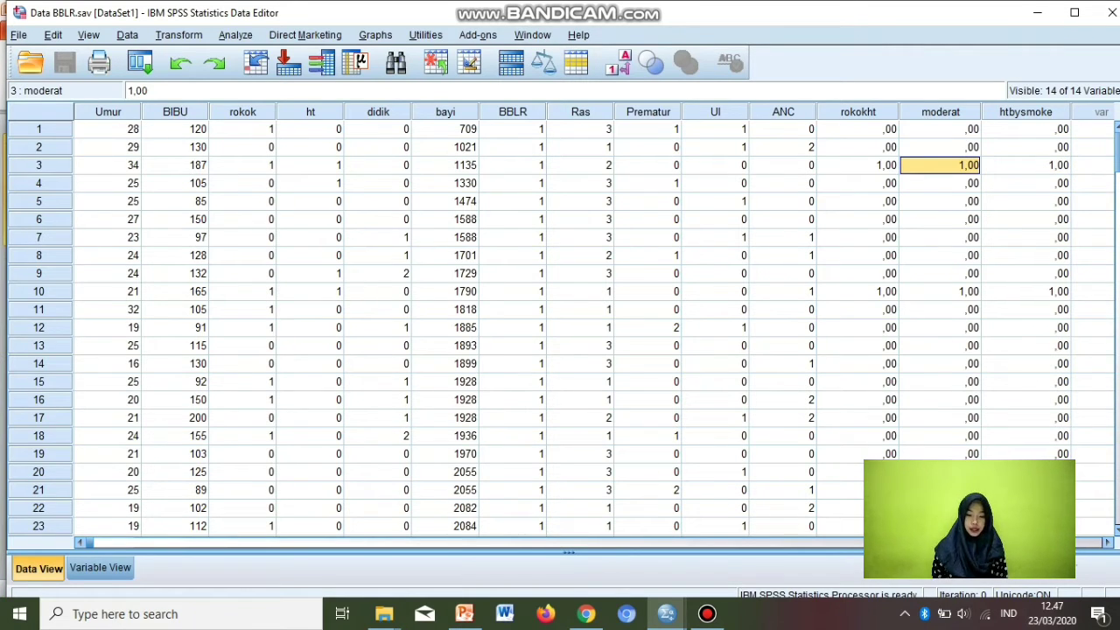
key(alt+a)
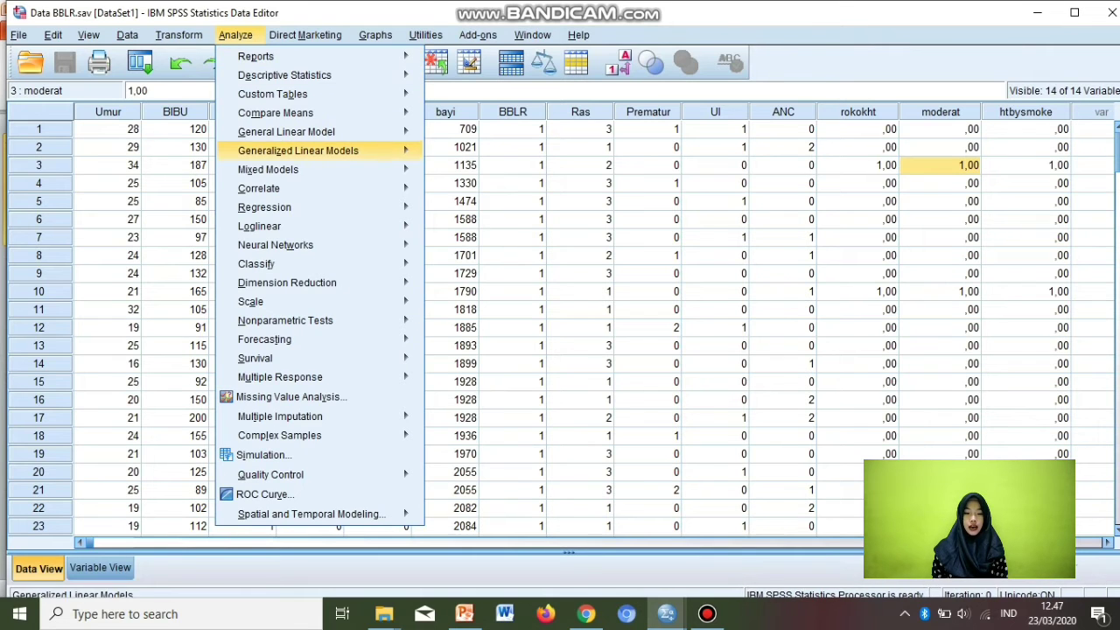
mouse_move(264, 206)
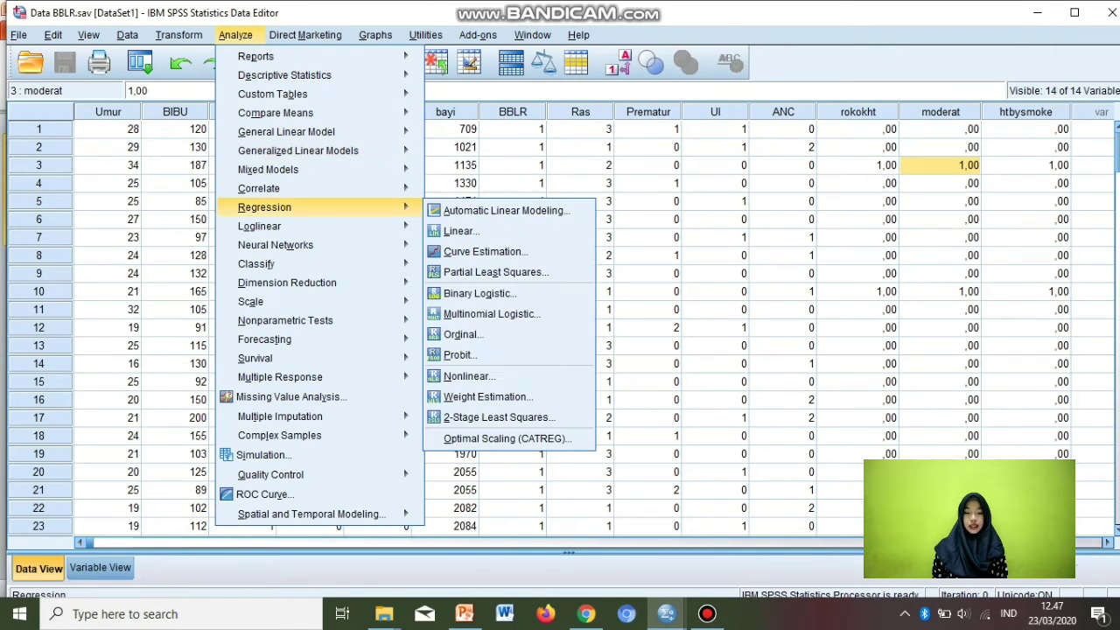
key(Right)
key(Down)
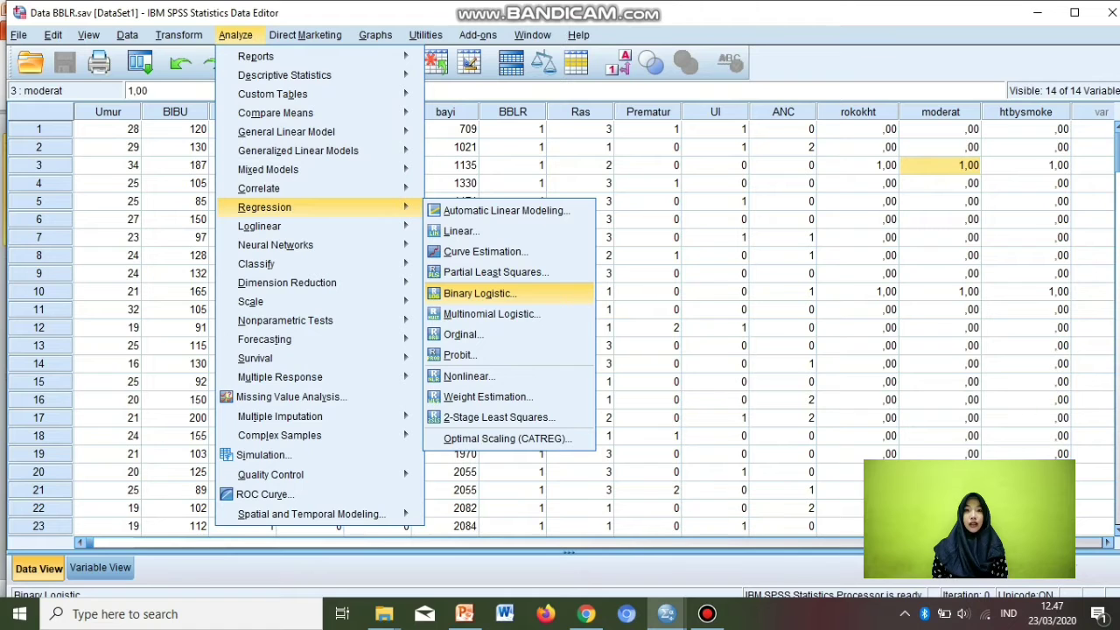
key(Return)
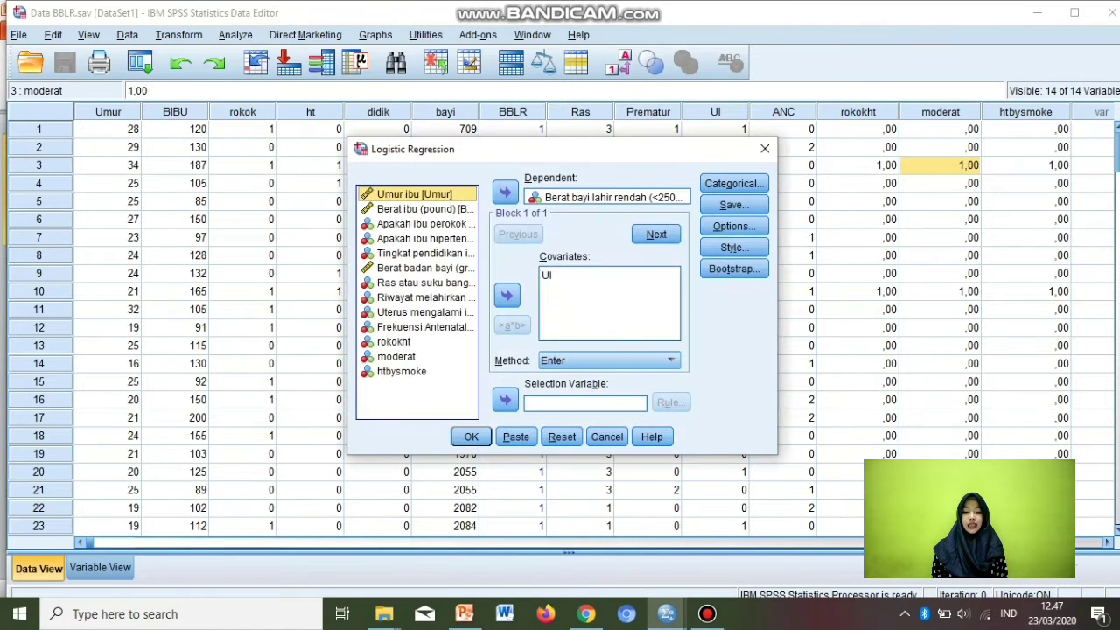
Step: Replace the UI covariate with the antenatal visit frequency variable ANC (Frekuensi Antenatal...)
click(546, 275)
click(506, 295)
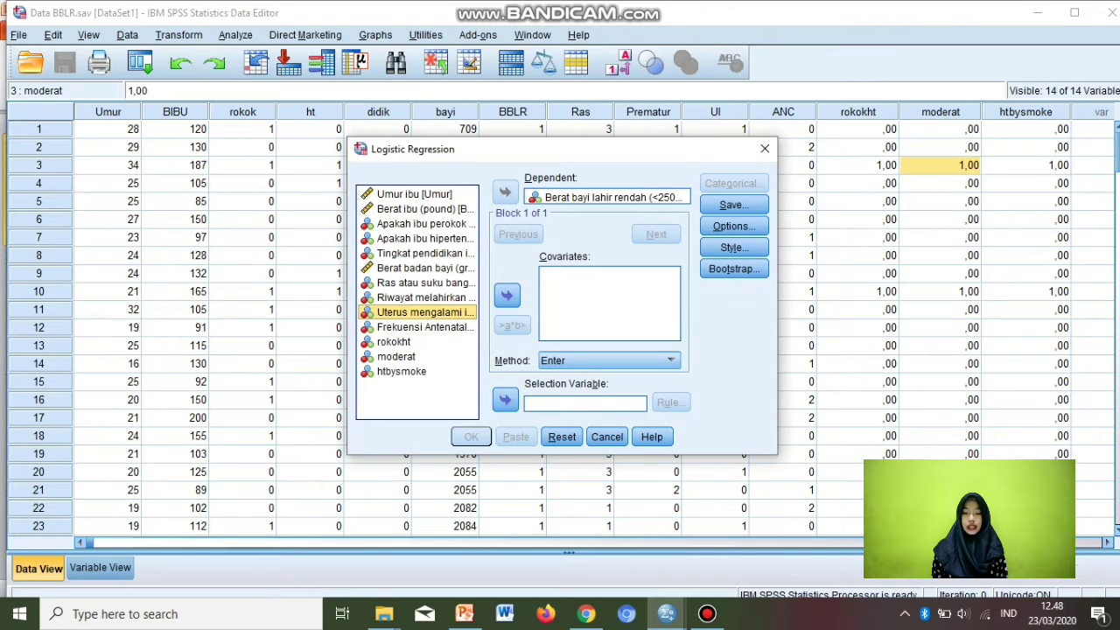
click(424, 327)
click(506, 295)
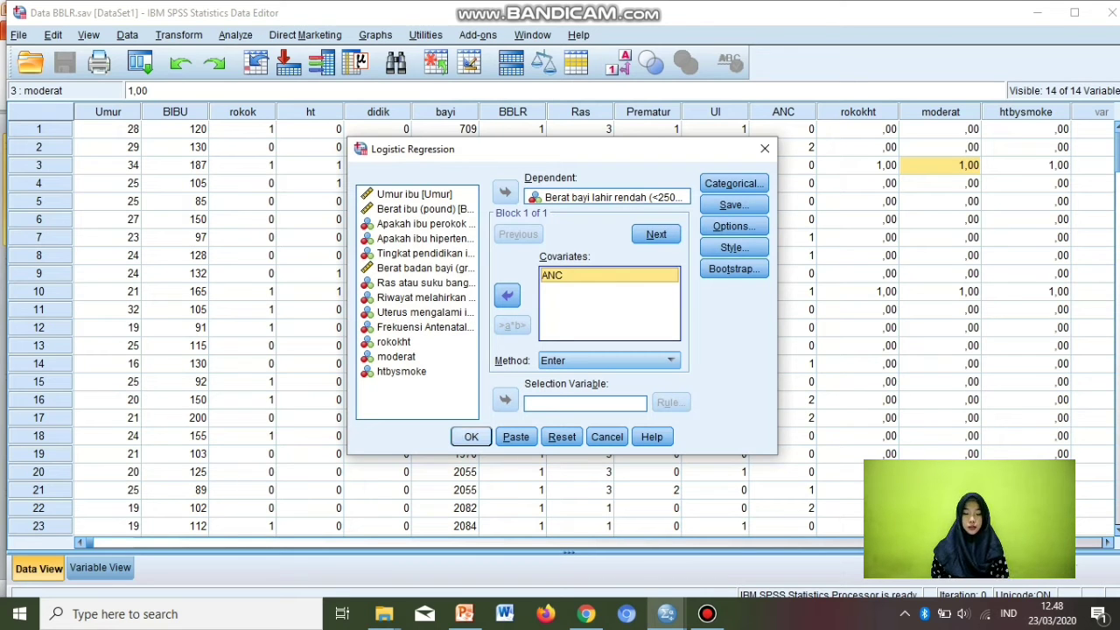
Step: Run the ANC regression and examine its output from the Case Processing Summary through Block 1
click(471, 436)
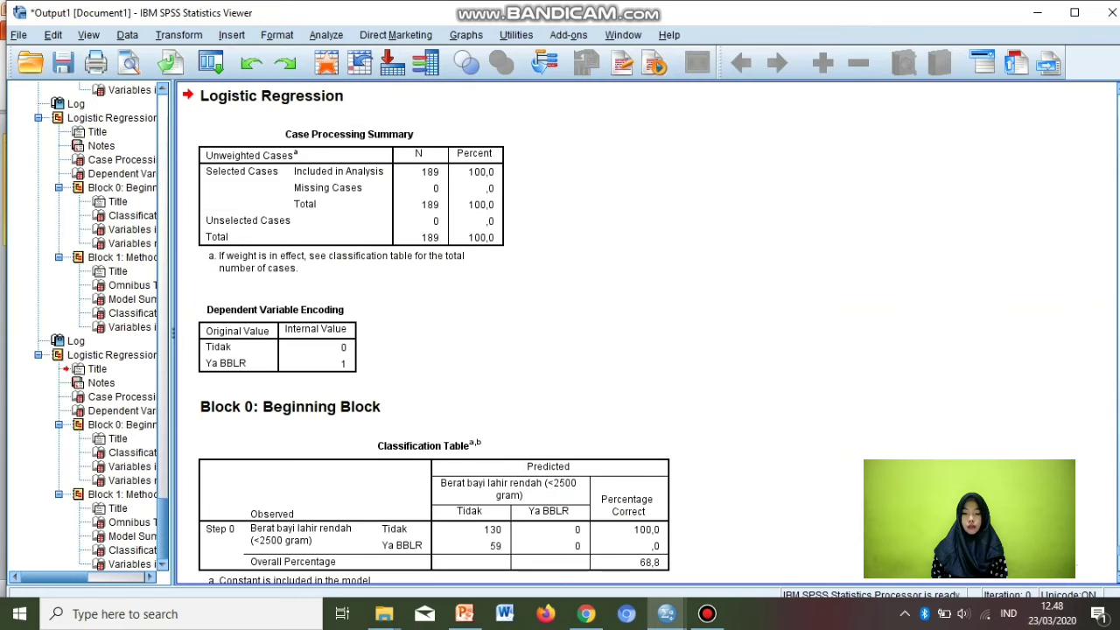
scroll(426, 336, down, 10)
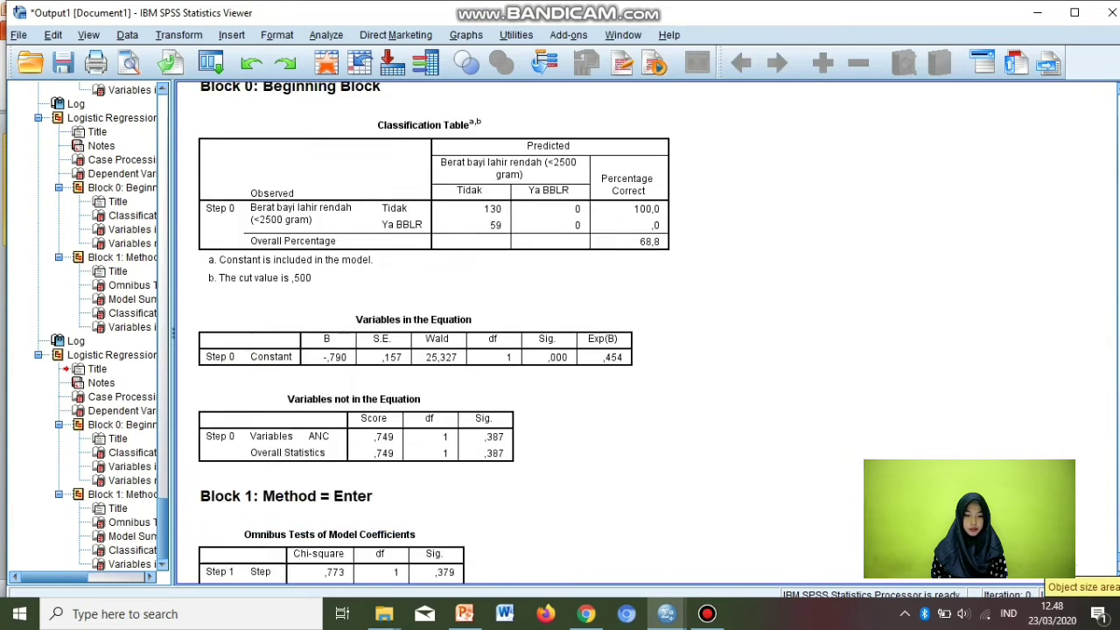
scroll(426, 335, down, 3)
scroll(426, 336, up, 2)
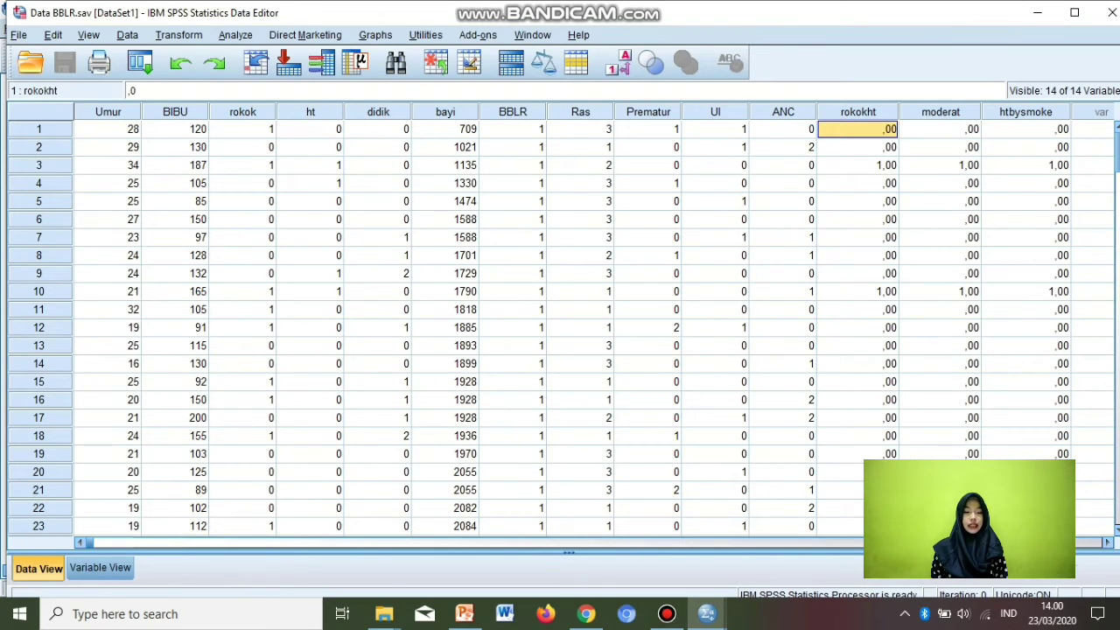
Step: Reopen binary logistic regression on the BBLR dataset and replace the ANC covariate with the mother's smoking variable (rokok)
key(alt+a)
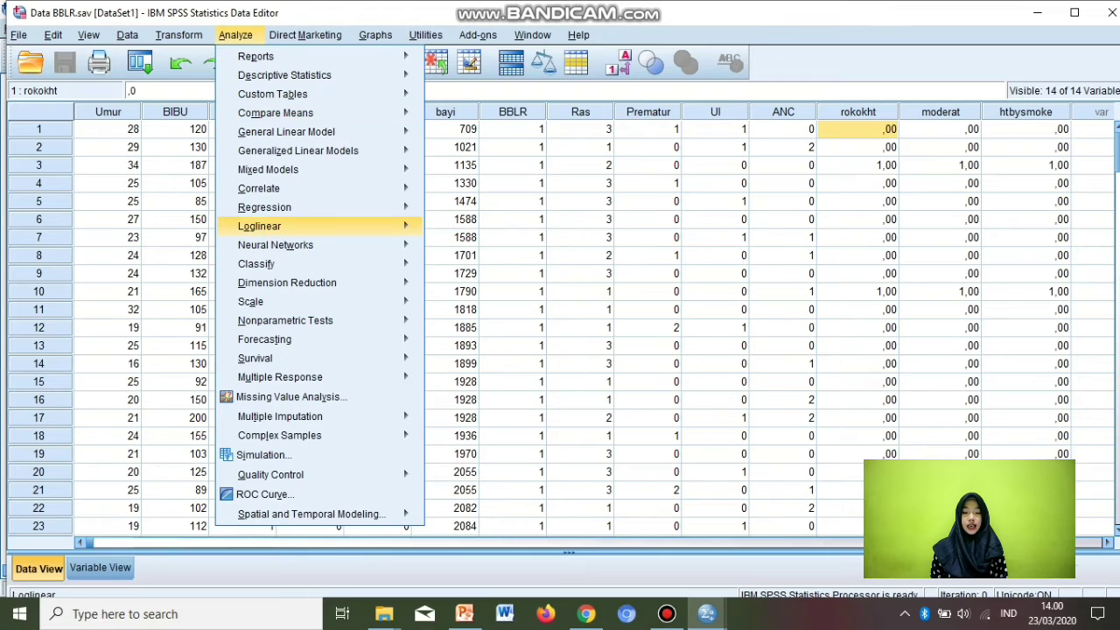
mouse_move(264, 207)
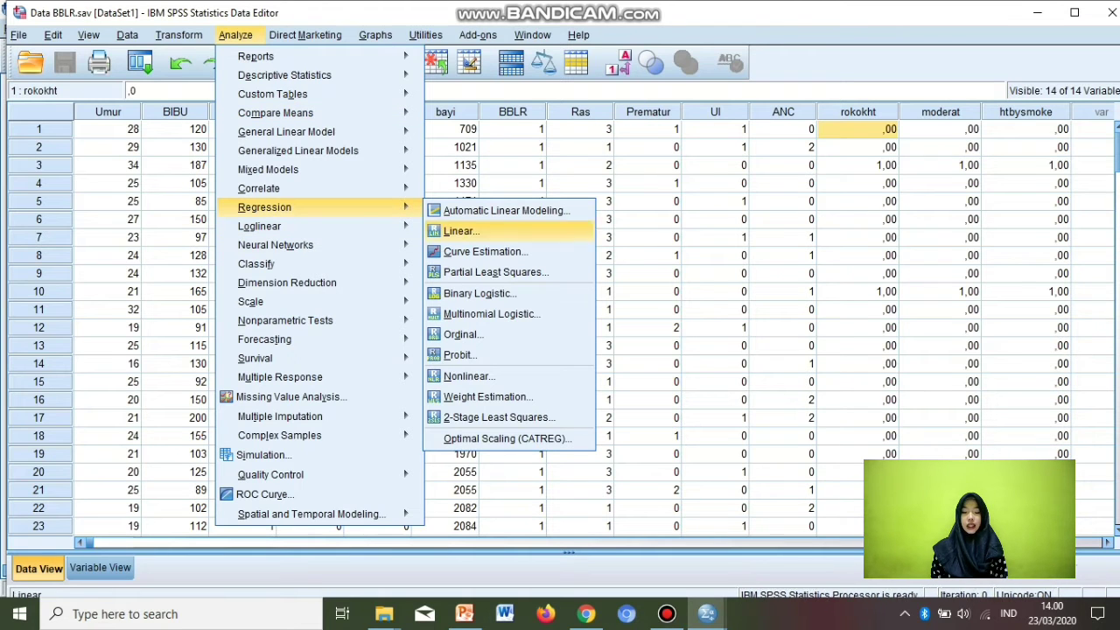
key(Return)
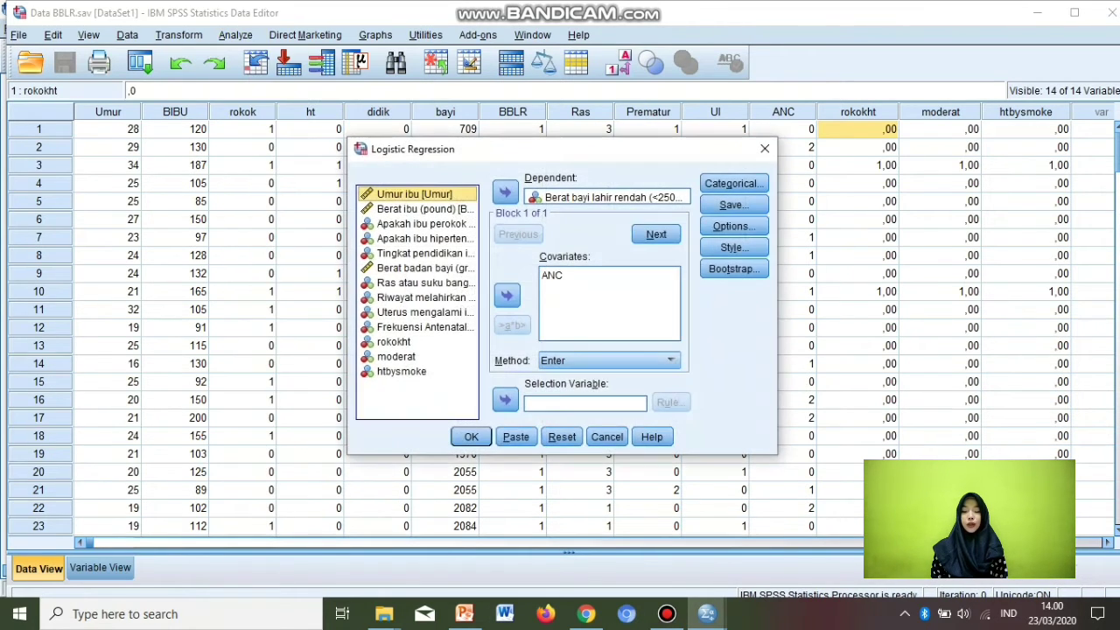
click(552, 274)
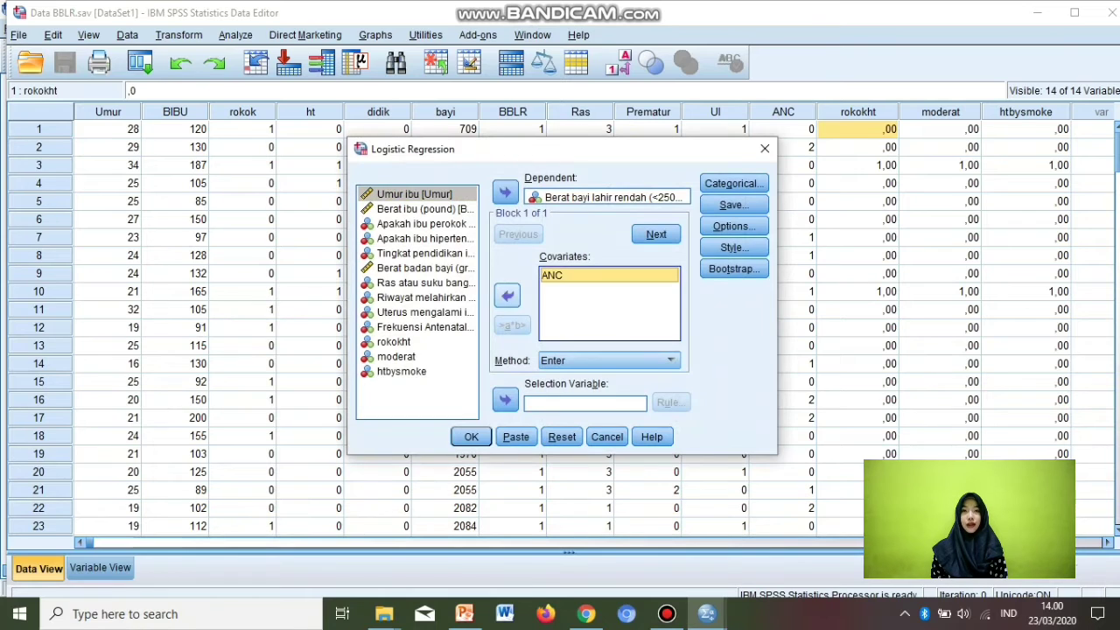
click(507, 295)
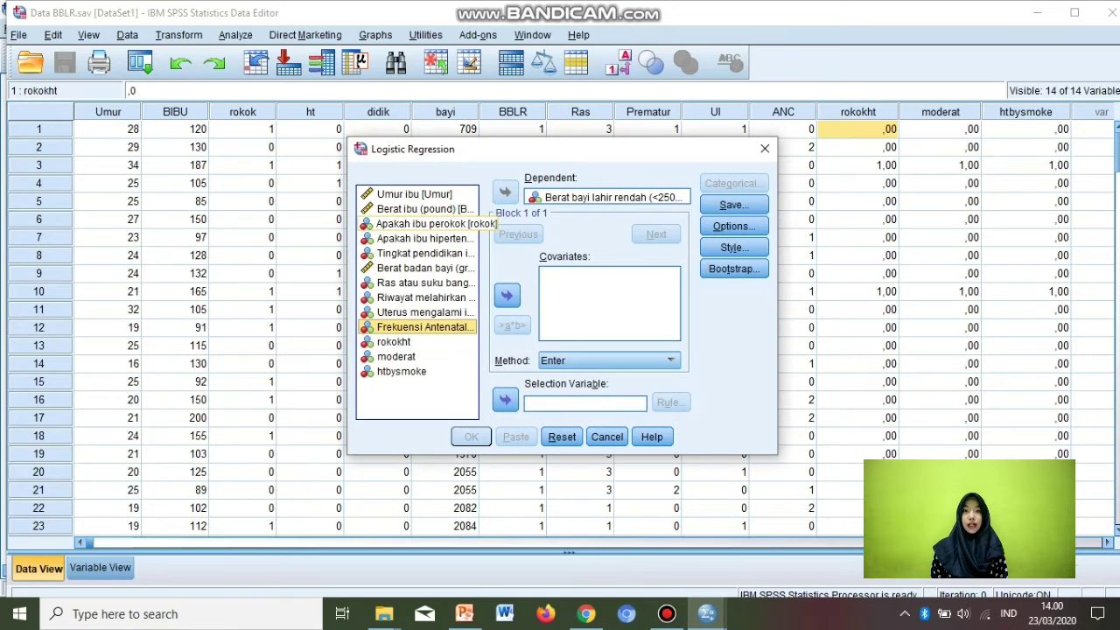
click(424, 223)
click(506, 295)
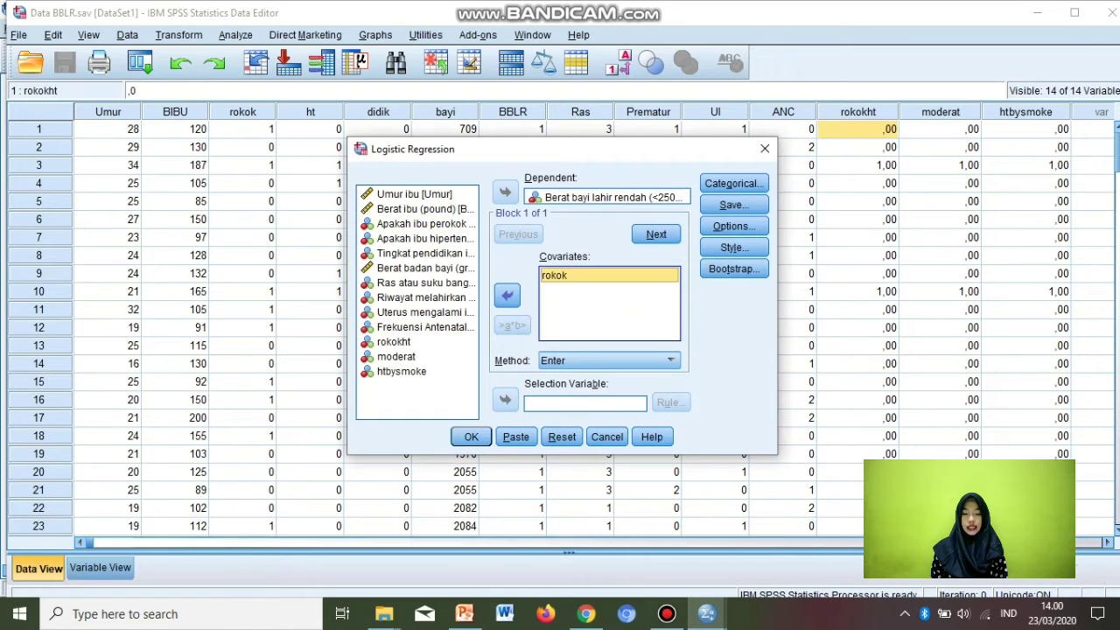
Step: Run the rokok regression and examine its Block 0 and Block 1 results
click(471, 437)
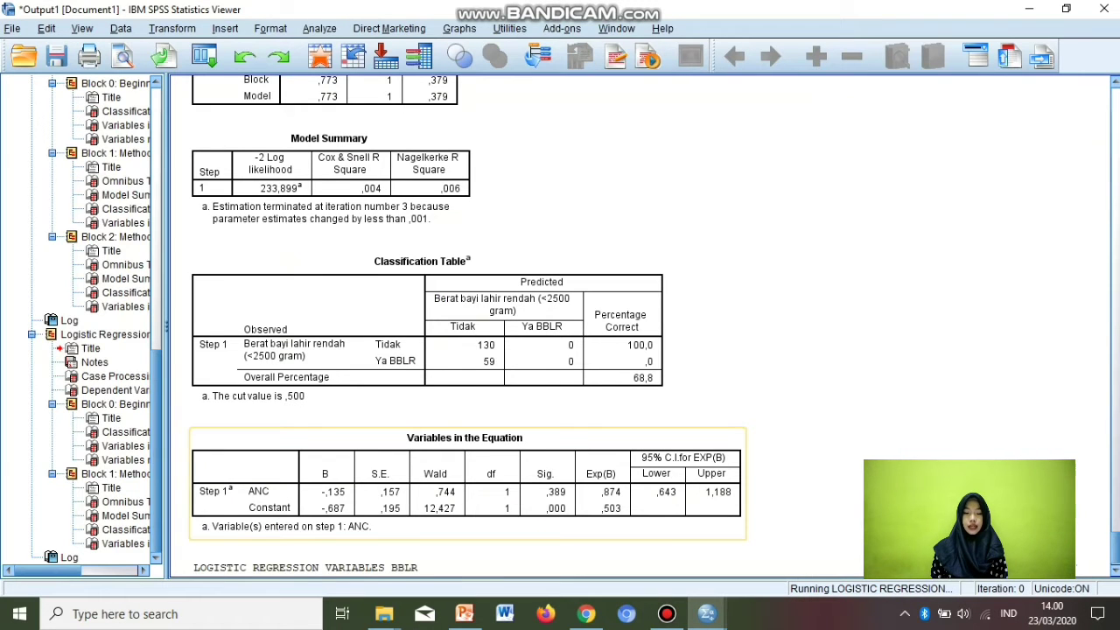
scroll(643, 326, down, 10)
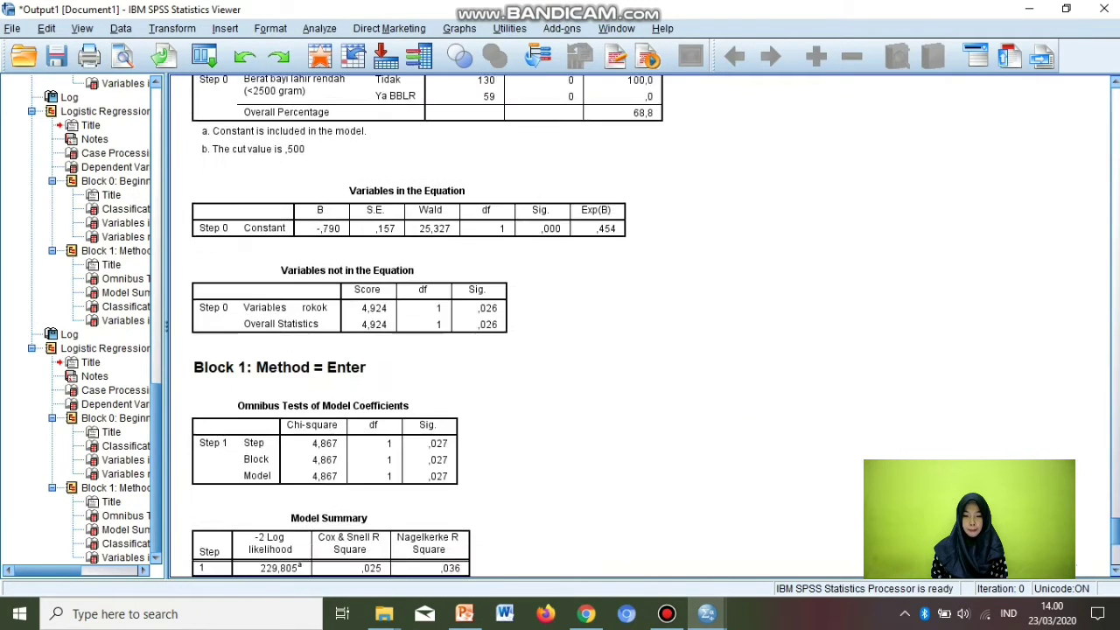
scroll(643, 326, down, 5)
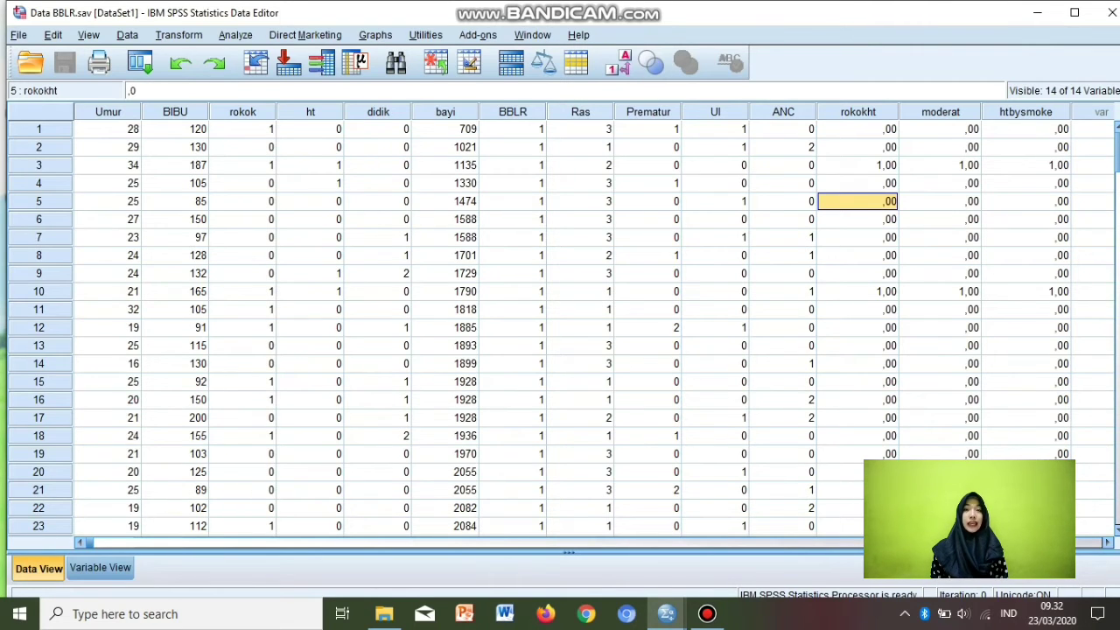
Step: Reopen binary logistic regression on the BBLR dataset and replace the rokok covariate with the premature birth history variable (Prematur)
key(alt+a)
key(Down)
key(Right)
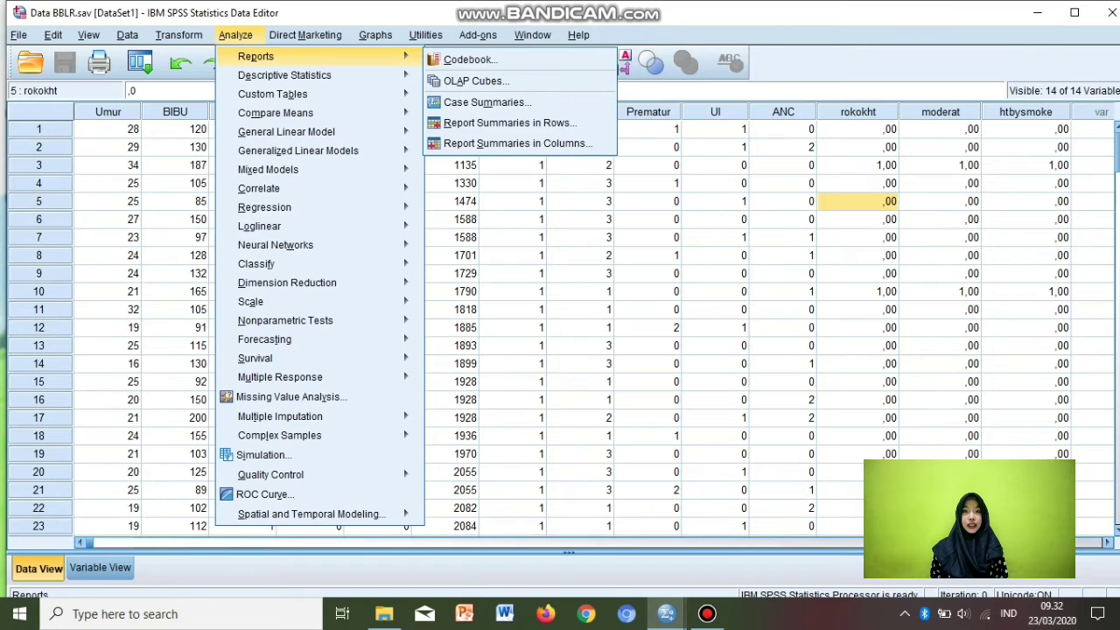
key(Down)
key(Down)
key(Down)
key(Down)
key(Down)
key(Down)
key(Down)
key(Down)
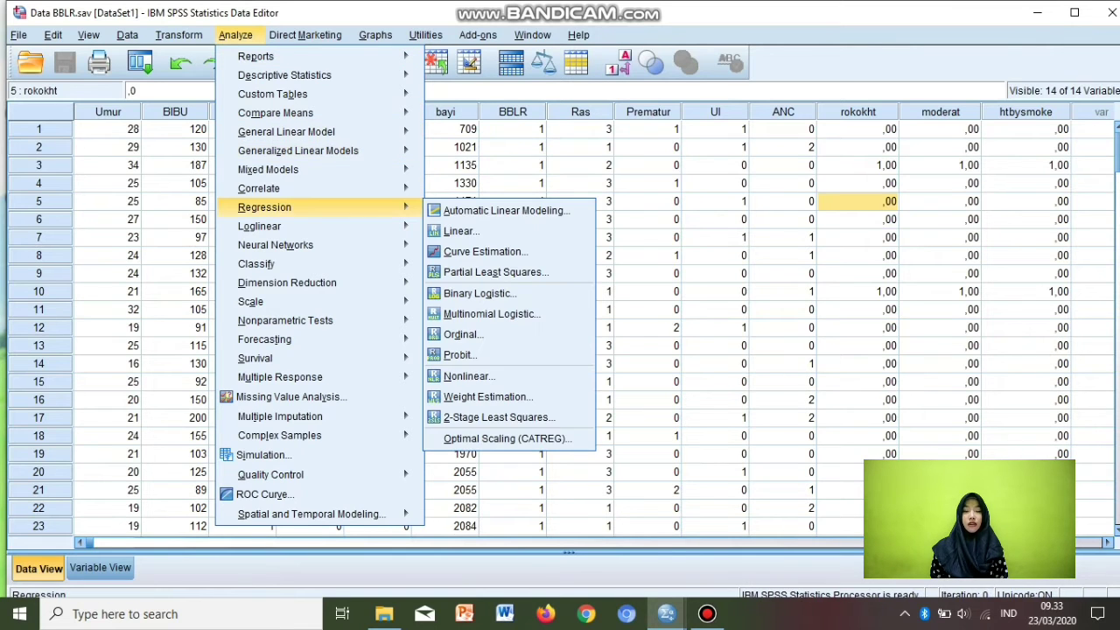
key(Right)
key(Down)
key(Down)
key(Down)
key(Down)
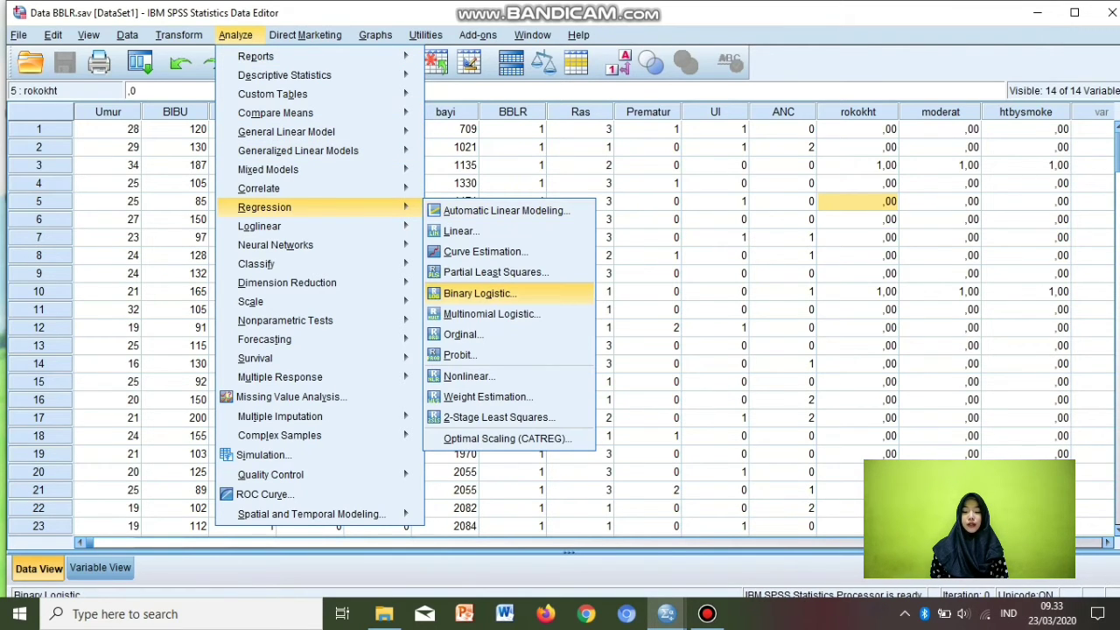
key(Return)
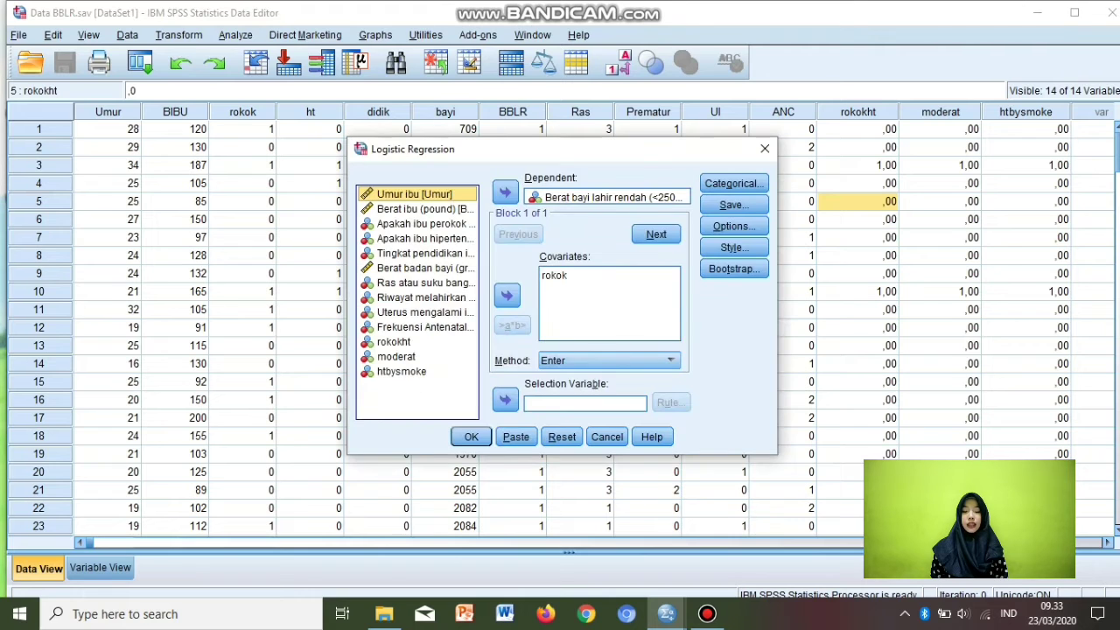
click(555, 275)
click(506, 295)
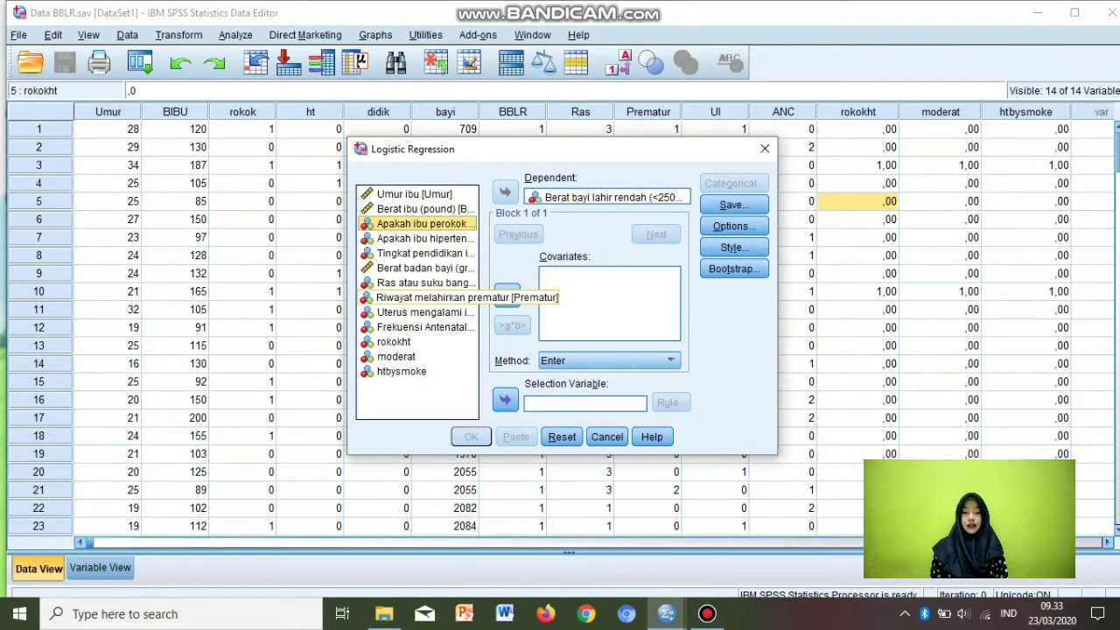
click(424, 297)
click(507, 294)
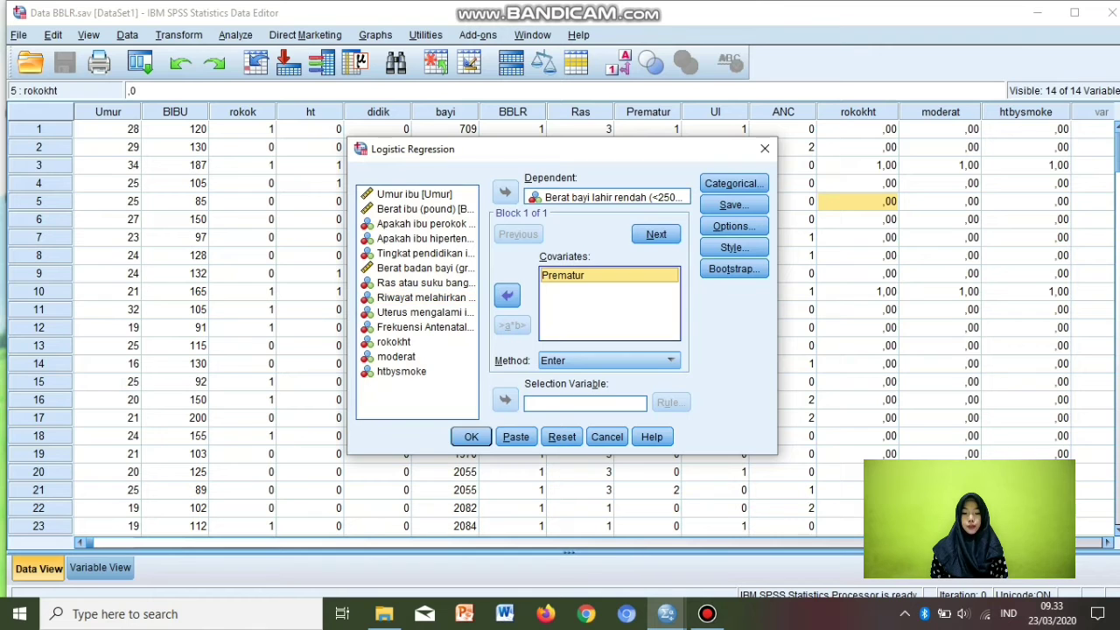
Step: Run the Prematur regression and examine its Block 1 results down to the Variables in the Equation table
click(471, 437)
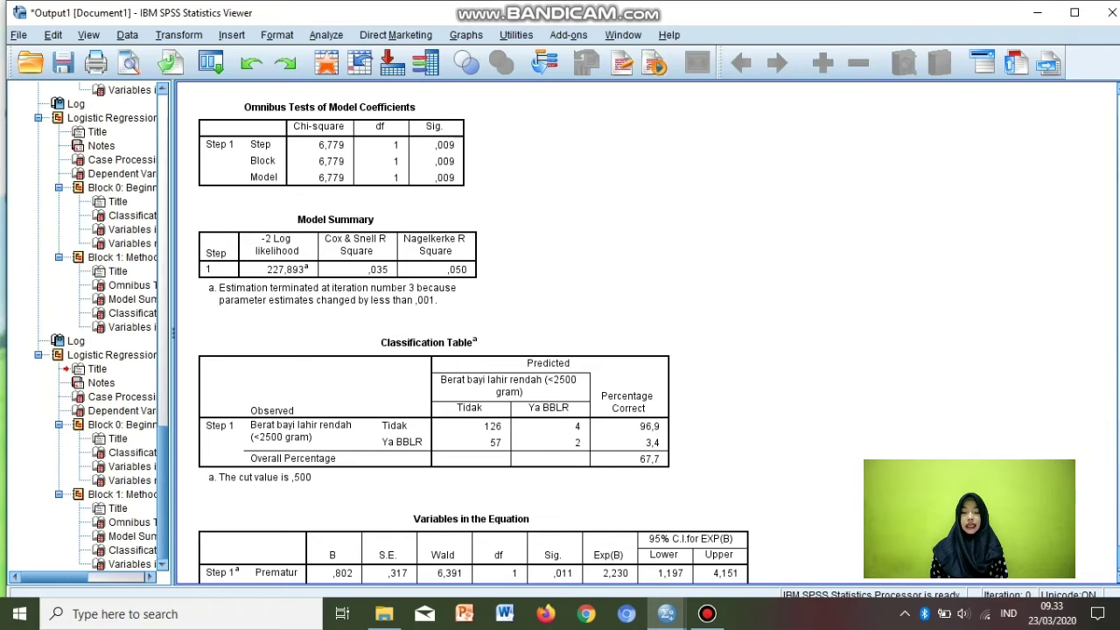
scroll(646, 333, down, 2)
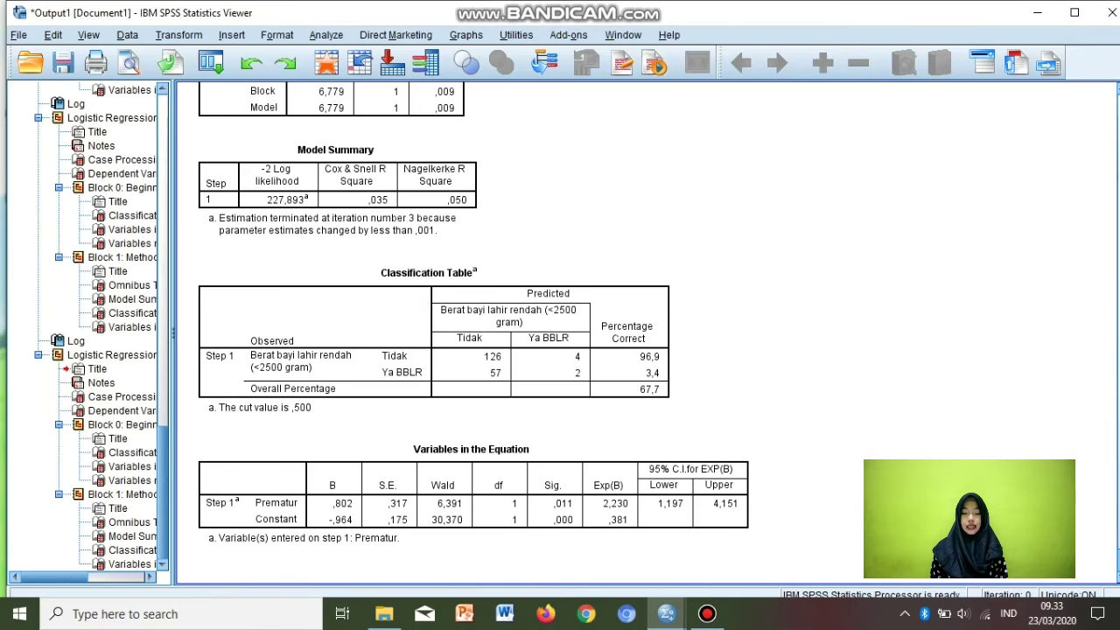